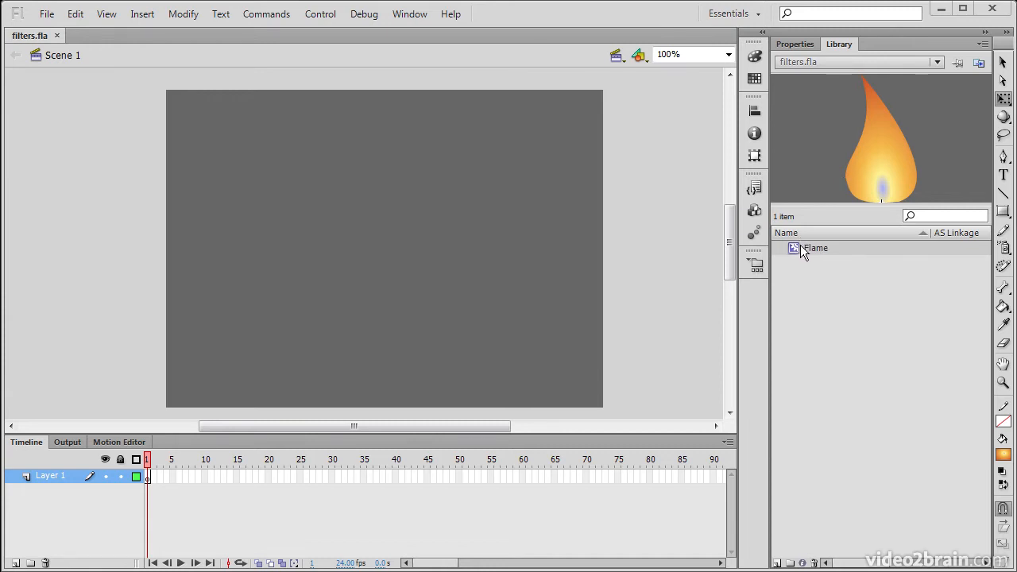
Step: Drag several Flame instances from the Library onto the stage
drag(819, 250, 288, 299)
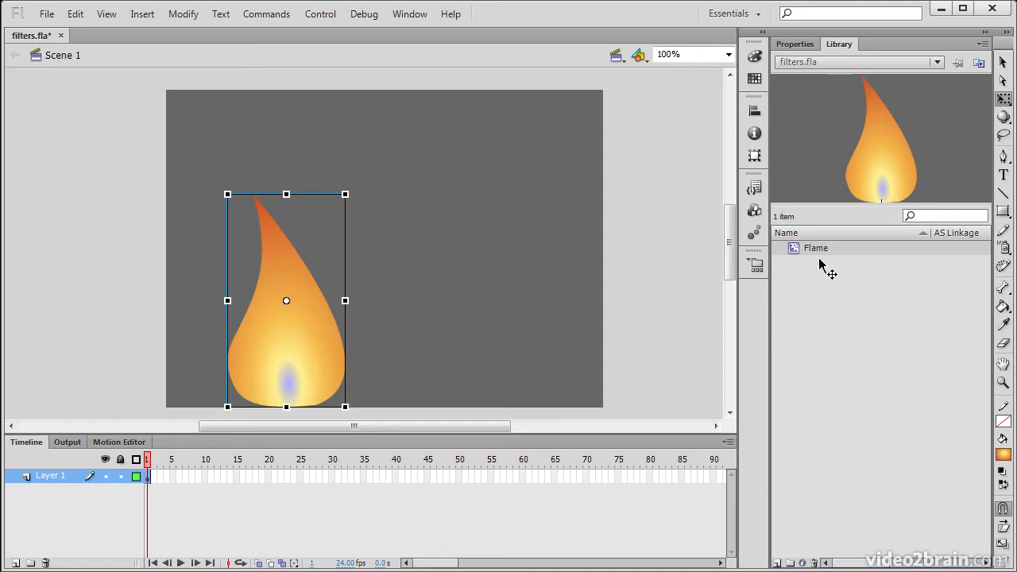
drag(811, 250, 352, 310)
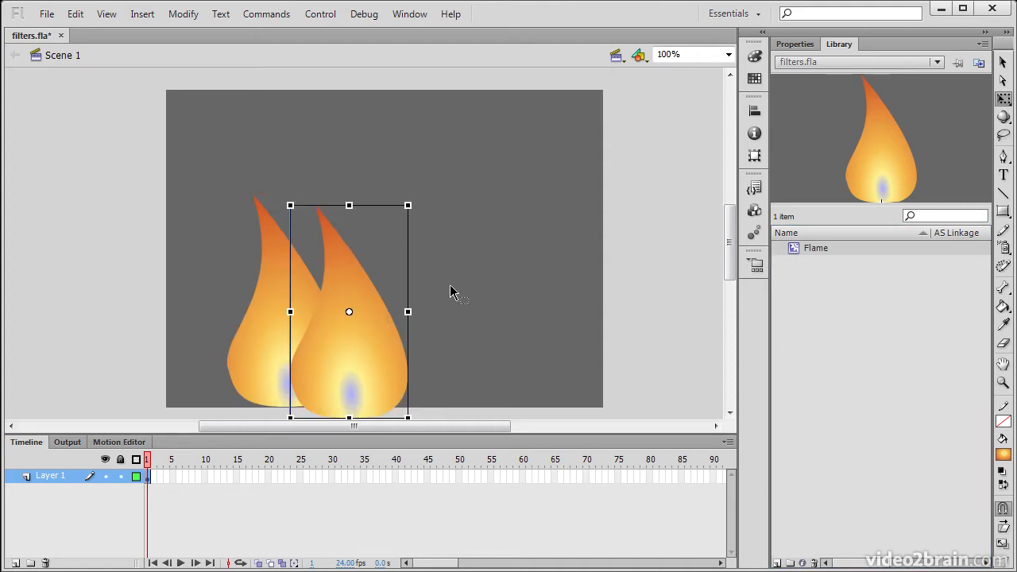
drag(826, 251, 333, 227)
drag(825, 254, 456, 332)
Step: Resize, flip and reposition the middle flames so they vary in width and direction
drag(394, 324, 506, 326)
click(358, 300)
drag(296, 225, 424, 225)
drag(357, 281, 375, 326)
click(321, 403)
mouse_move(288, 318)
mouse_down()
mouse_move(268, 318)
mouse_move(302, 317)
mouse_up()
drag(336, 392, 312, 316)
Step: Squash, move and stretch the remaining flames into a low cluster, then save filters.fla
click(263, 281)
drag(285, 197, 285, 220)
drag(252, 348, 231, 375)
drag(534, 320, 550, 367)
drag(421, 363, 314, 350)
drag(431, 320, 425, 363)
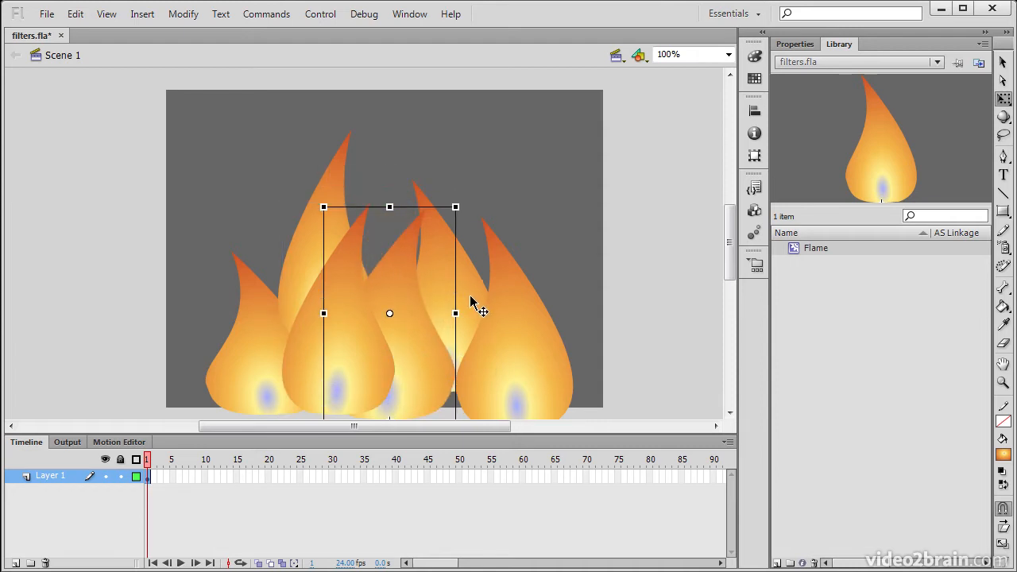
drag(469, 296, 469, 338)
drag(456, 215, 456, 146)
click(645, 267)
key(ctrl+s)
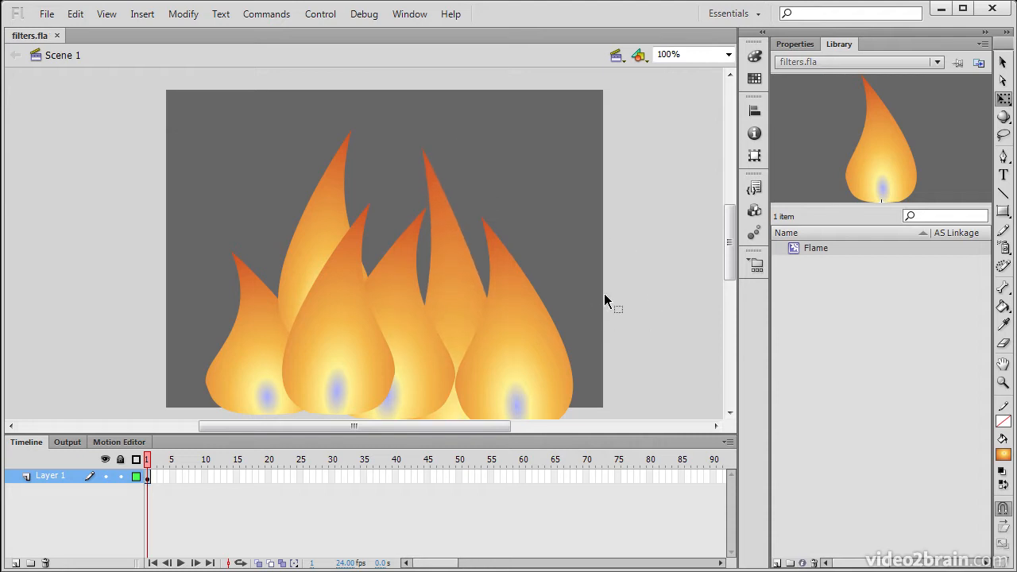
Step: Select the front-right Flame and show its Properties with only the empty Filters section expanded
click(552, 341)
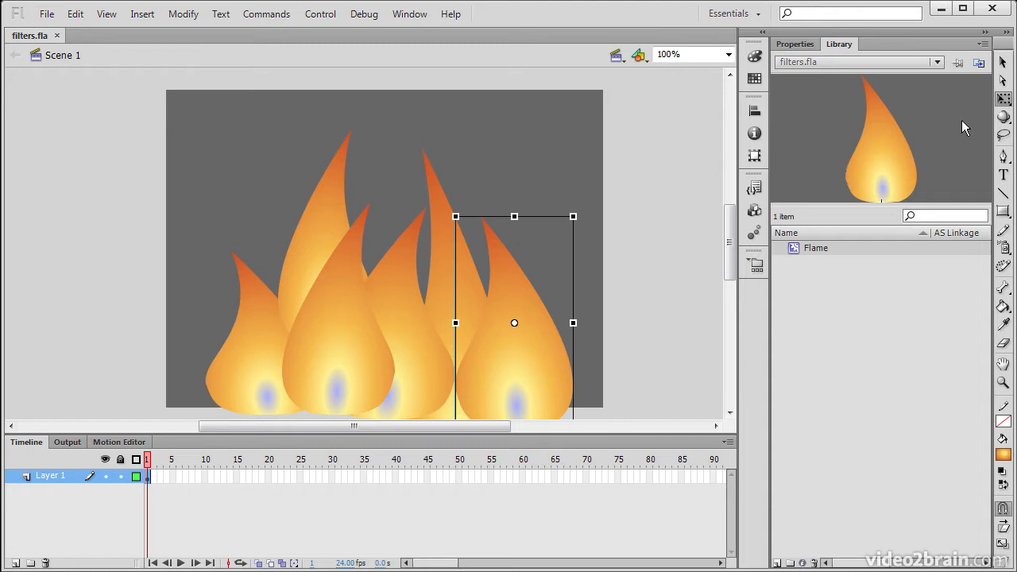
click(1003, 64)
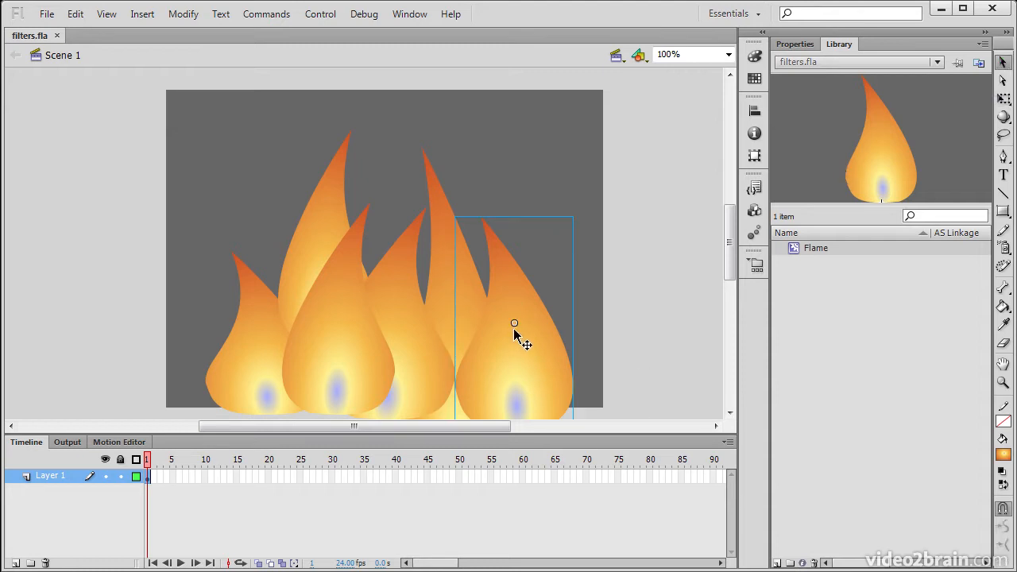
click(795, 44)
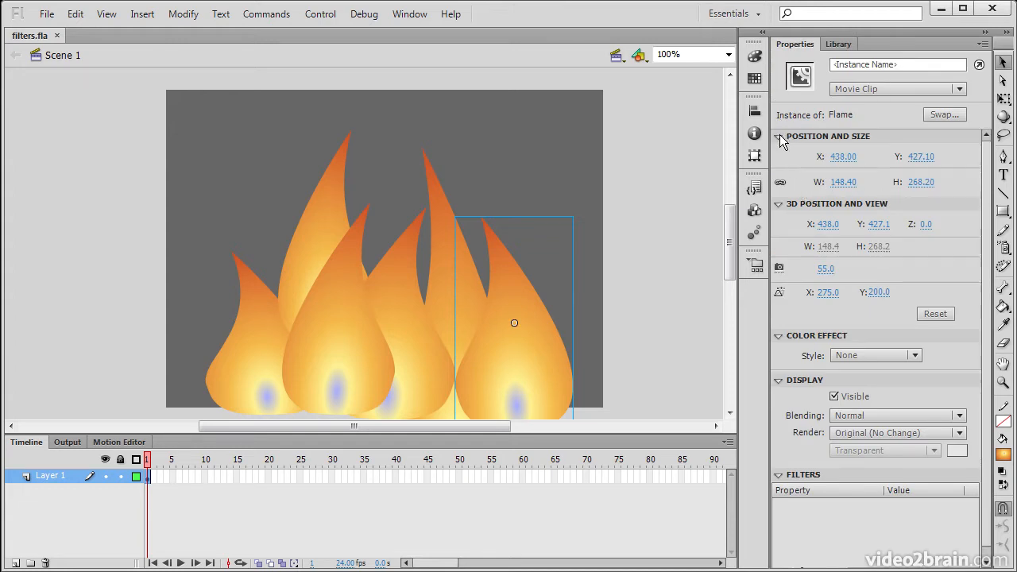
click(779, 136)
click(779, 152)
click(780, 168)
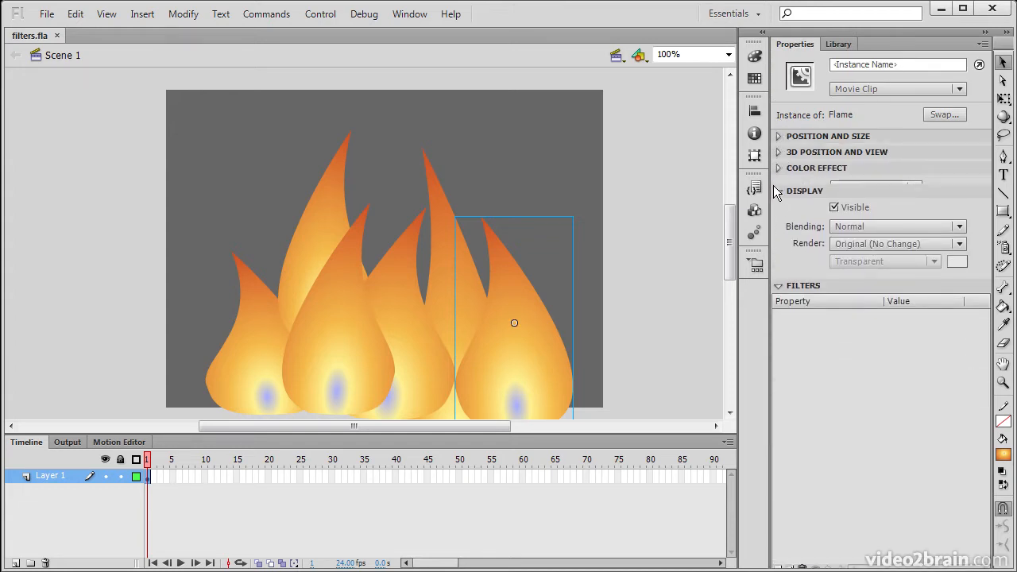
click(781, 183)
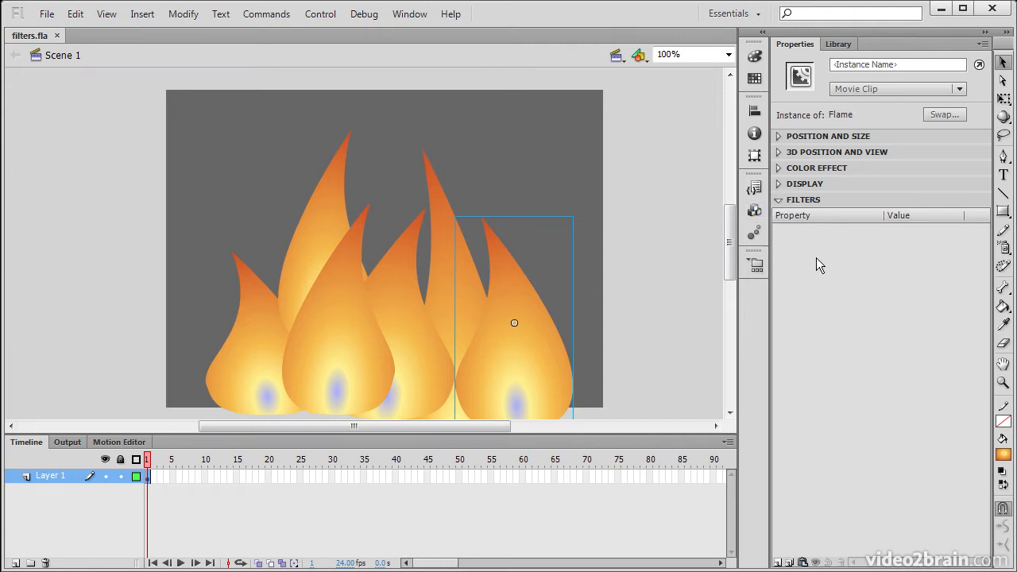
Step: Add a Blur filter of 8 px on both axes at Medium quality to the front-right flame
click(778, 562)
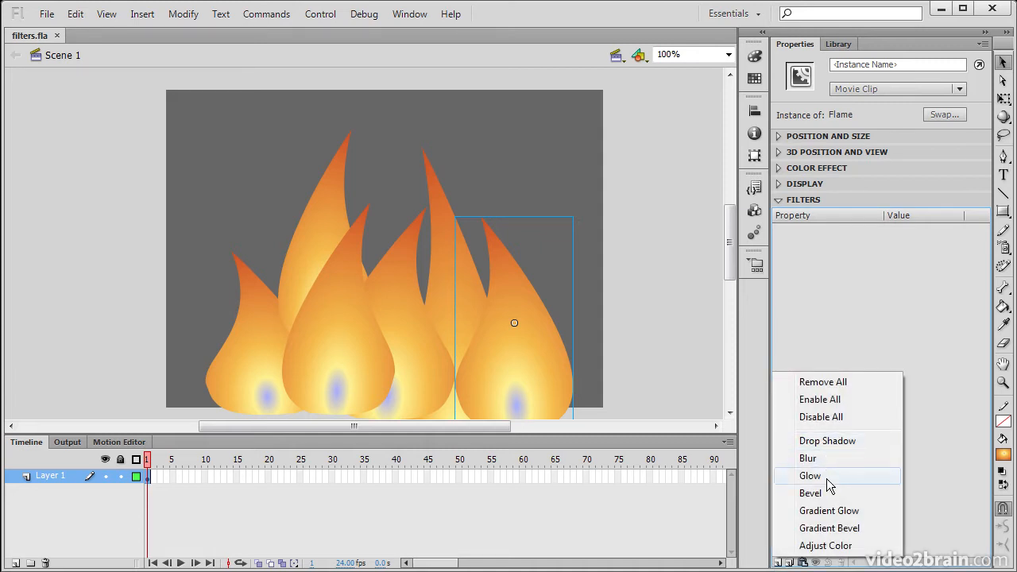
click(825, 459)
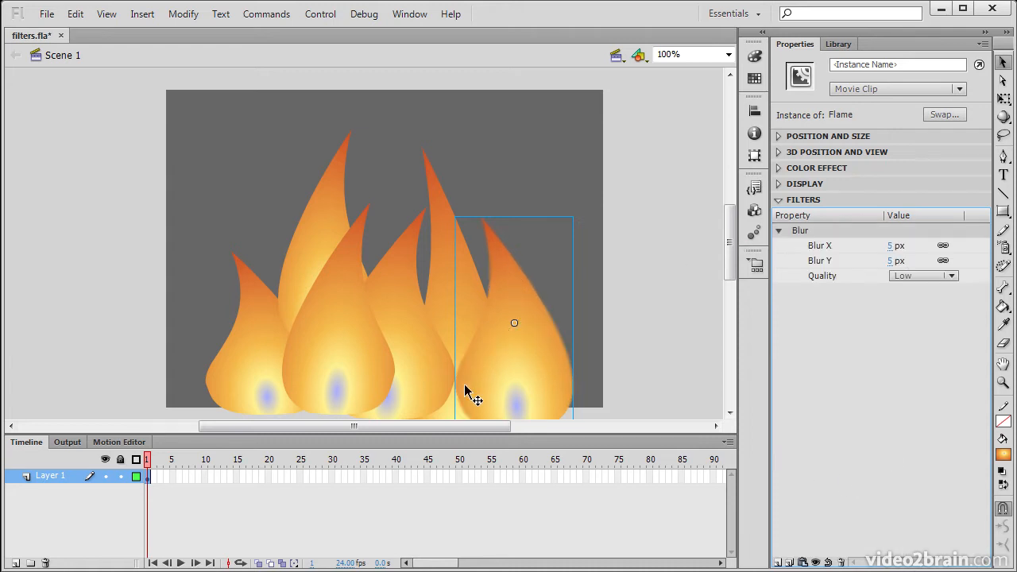
drag(890, 247, 894, 248)
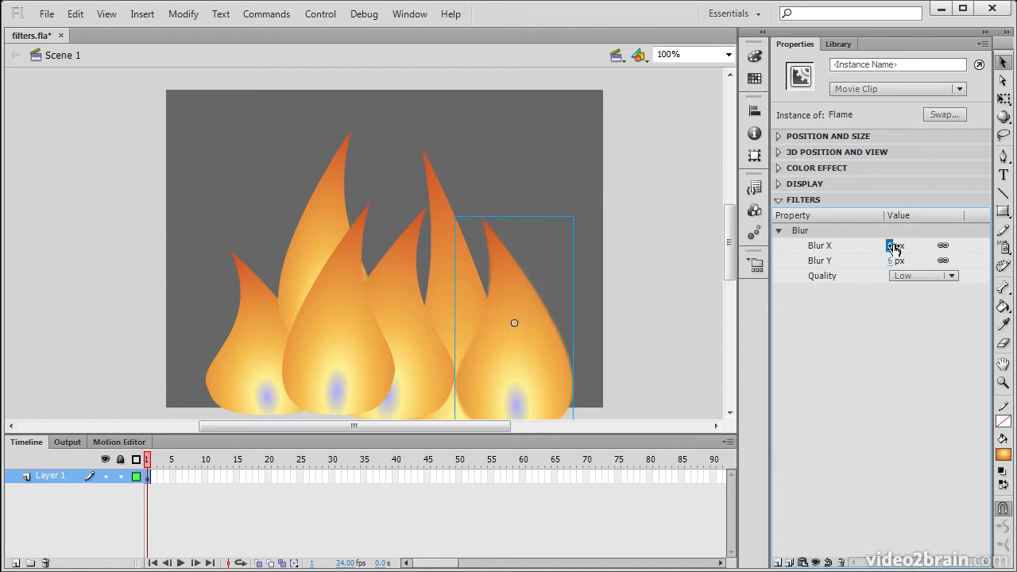
click(948, 277)
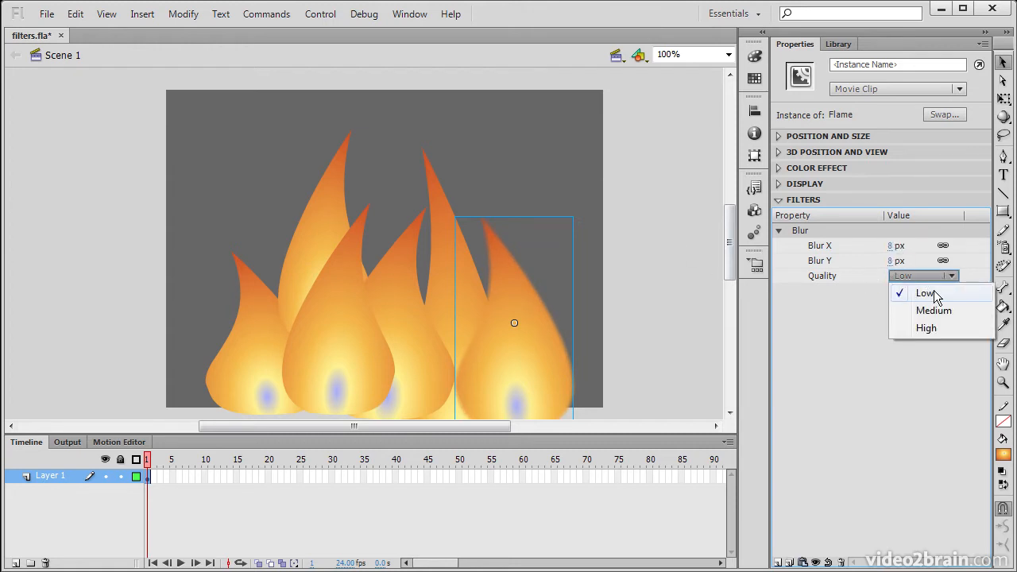
click(946, 312)
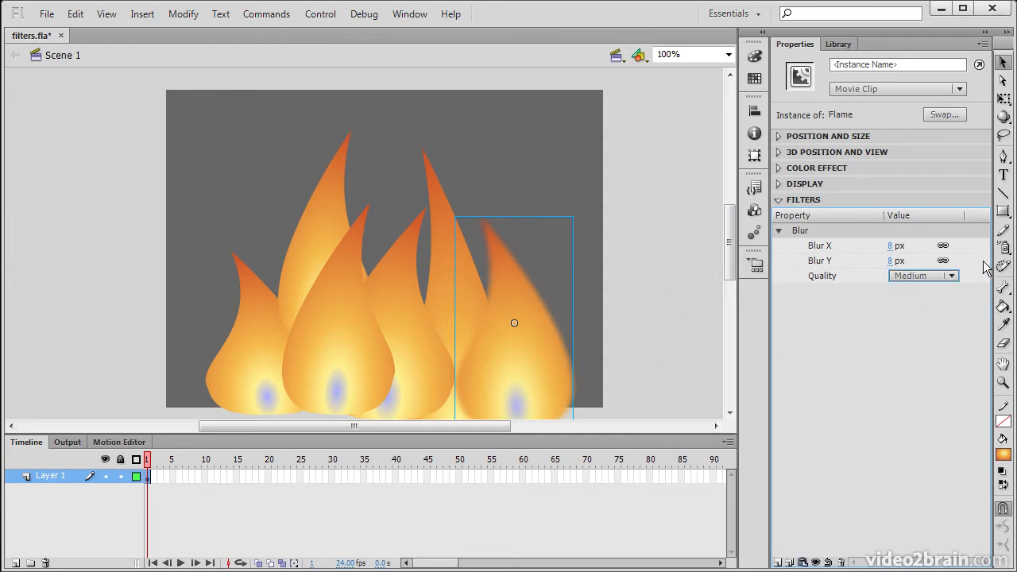
click(952, 276)
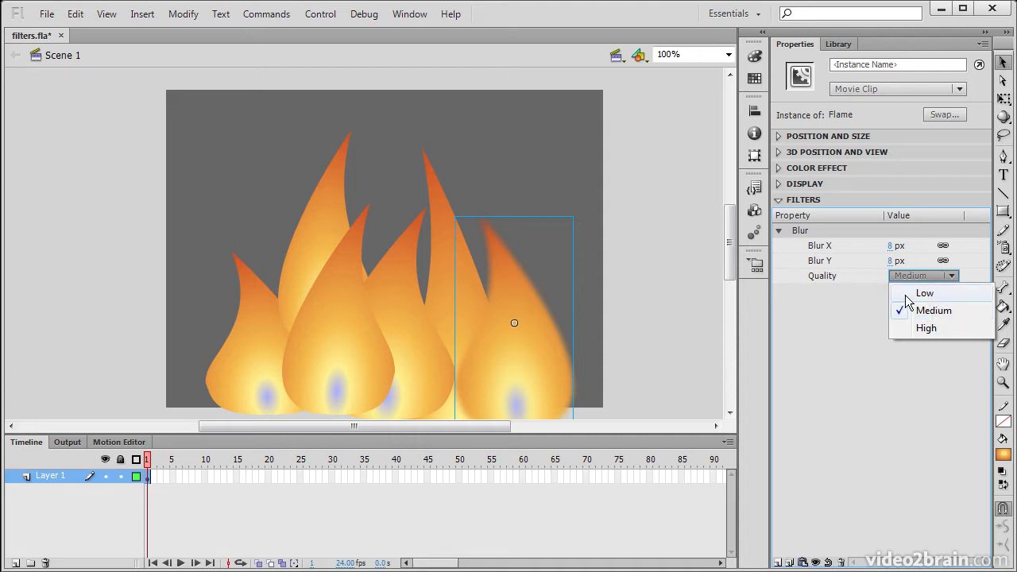
click(480, 324)
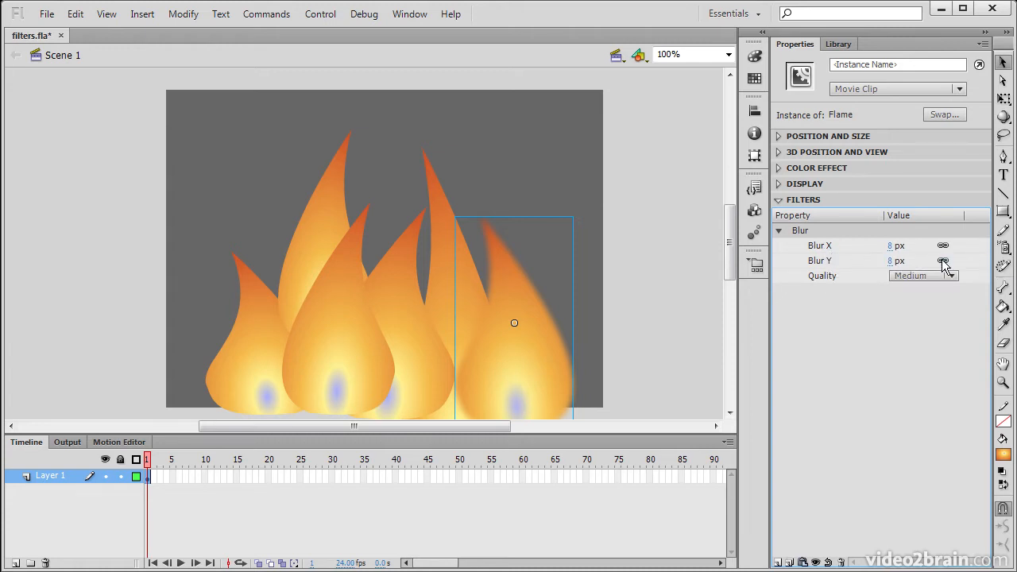
Step: Add a Glow filter to the flame and give it a pale yellow colour
click(782, 562)
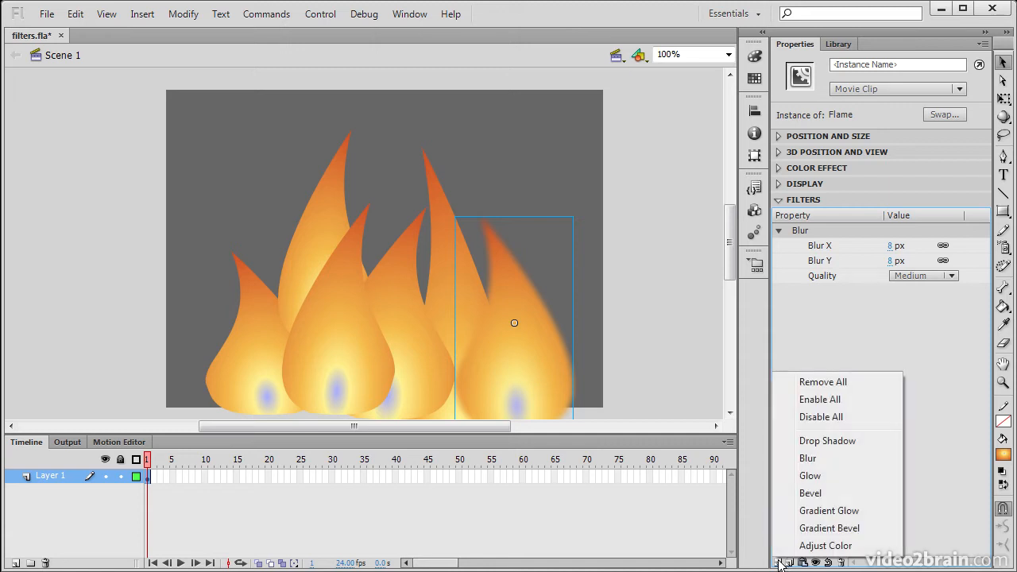
click(825, 477)
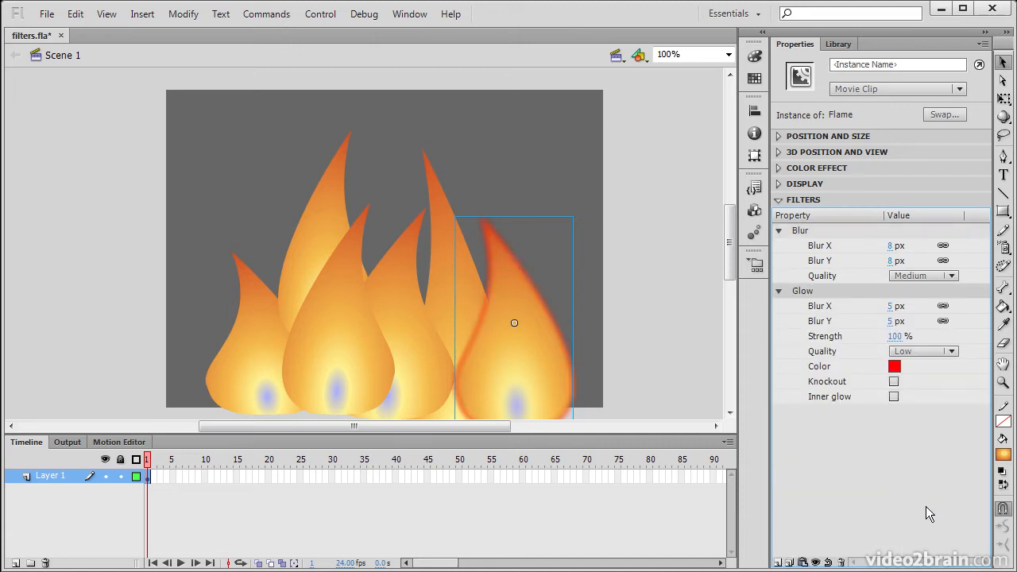
click(895, 367)
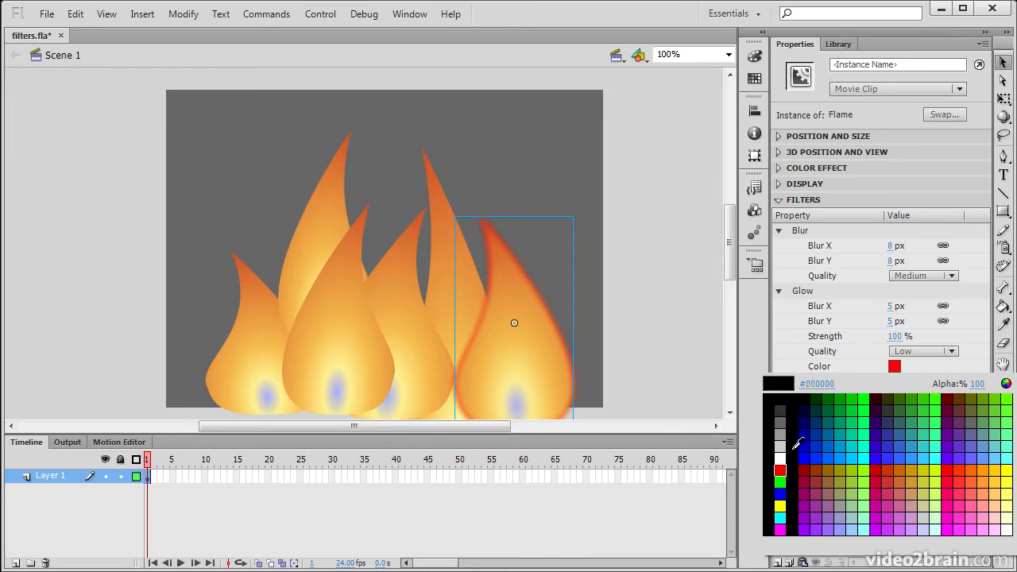
click(521, 361)
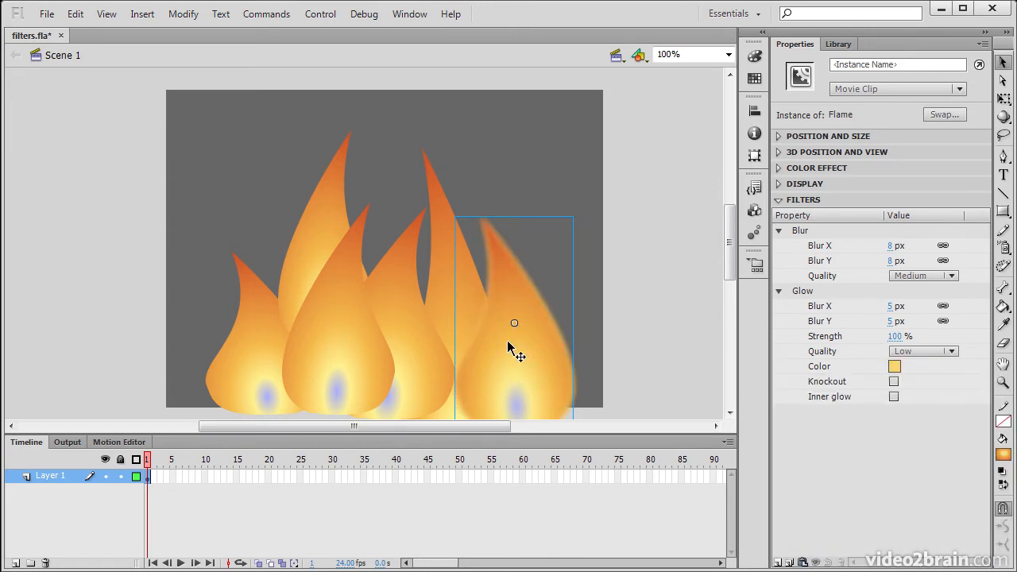
click(895, 368)
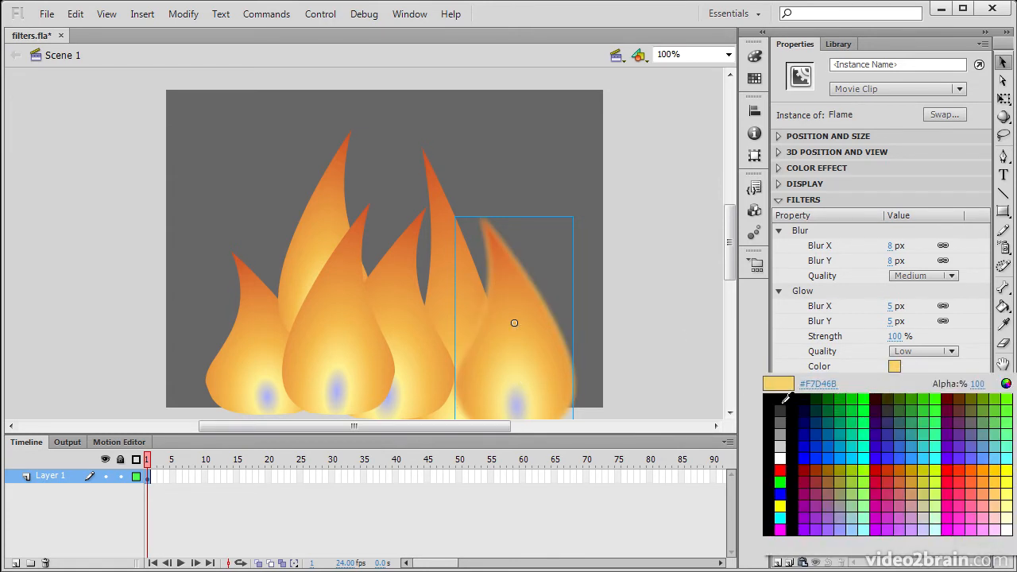
click(1006, 384)
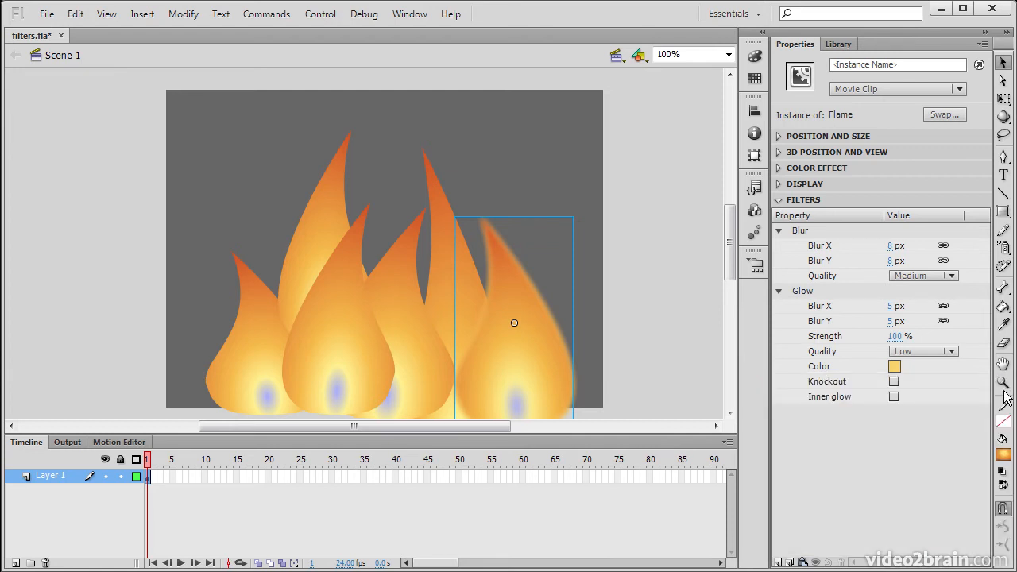
drag(681, 224, 677, 215)
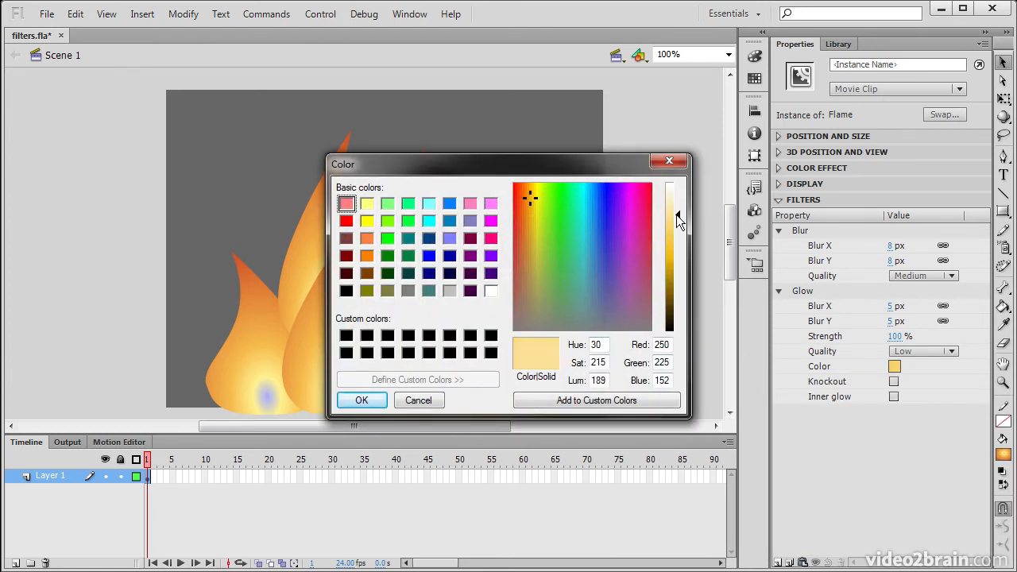
click(532, 186)
click(374, 401)
Step: Set the Glow to 56 px blur, Medium quality and 85% strength, with Knockout and Inner glow off
drag(892, 308, 938, 307)
click(922, 352)
click(931, 387)
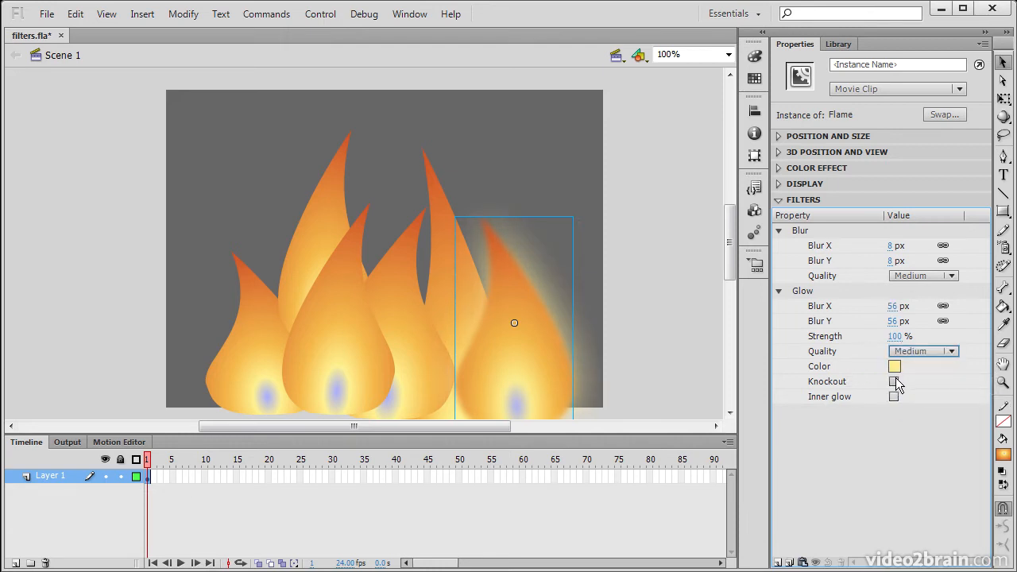
mouse_move(895, 337)
mouse_down()
mouse_move(993, 338)
mouse_move(862, 331)
mouse_move(1012, 334)
mouse_move(892, 336)
mouse_up()
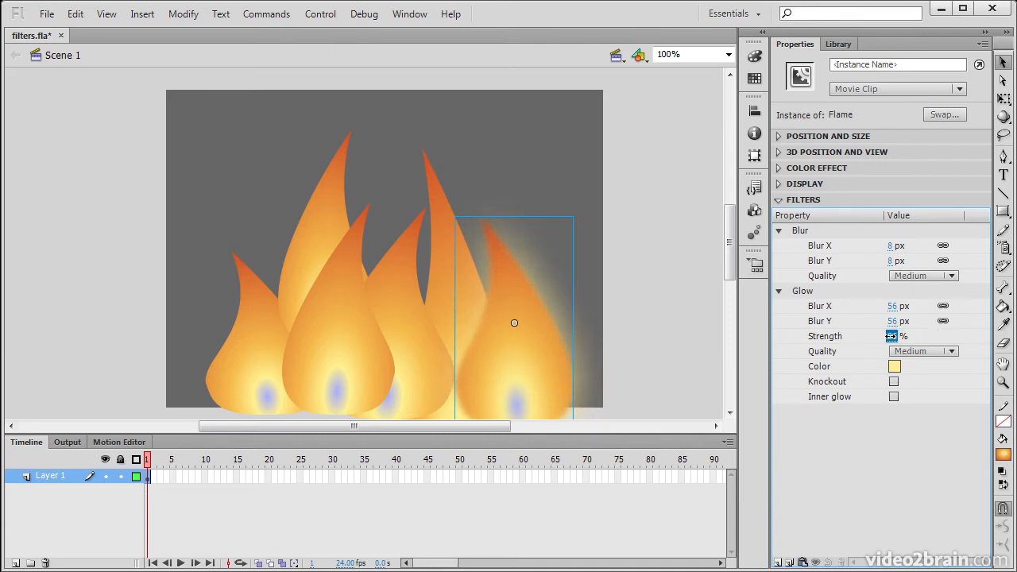
click(893, 337)
click(895, 383)
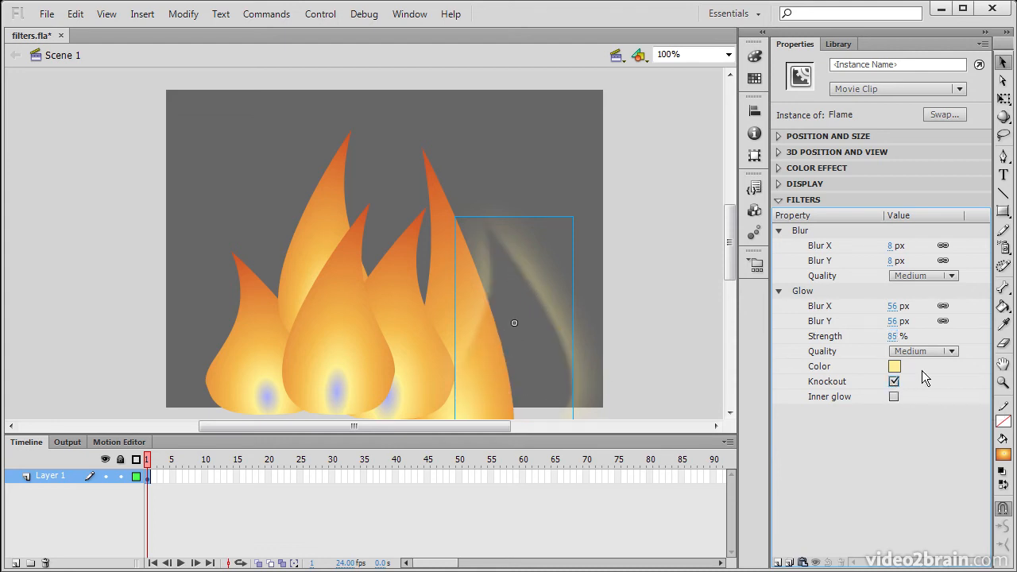
click(895, 383)
click(894, 397)
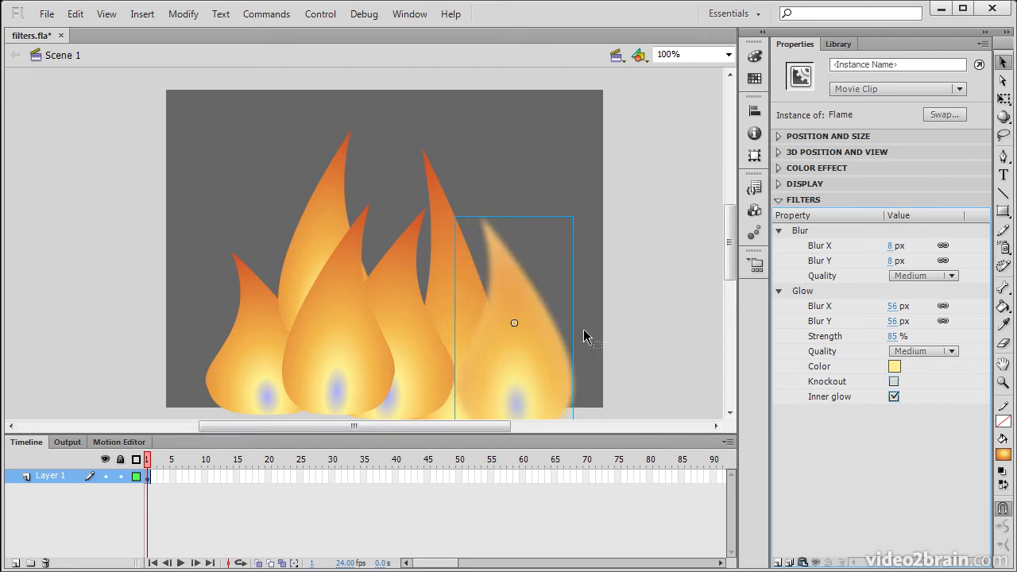
click(894, 396)
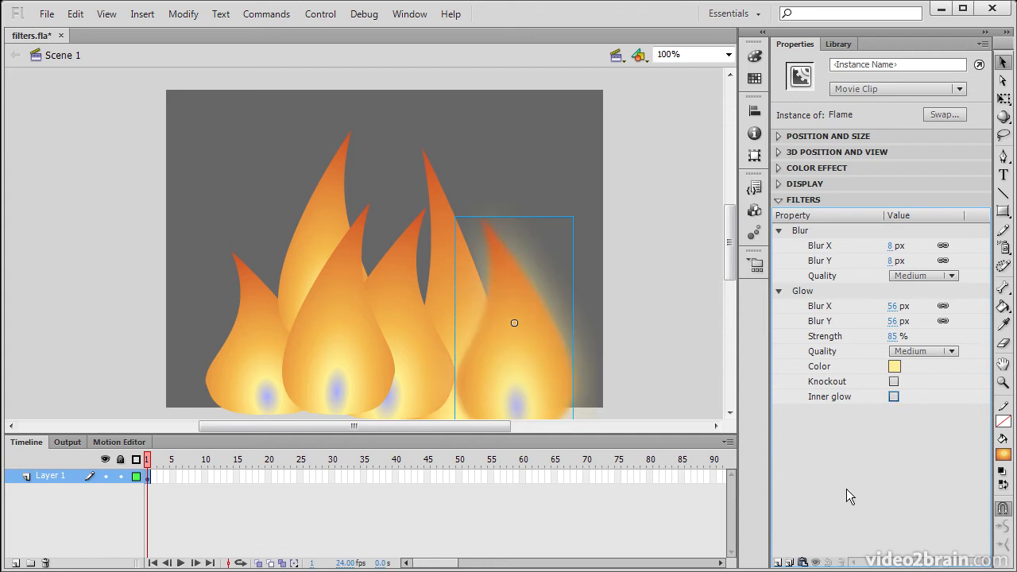
Step: Add a Drop Shadow with 56 px blur, 101% strength and Medium quality
click(779, 563)
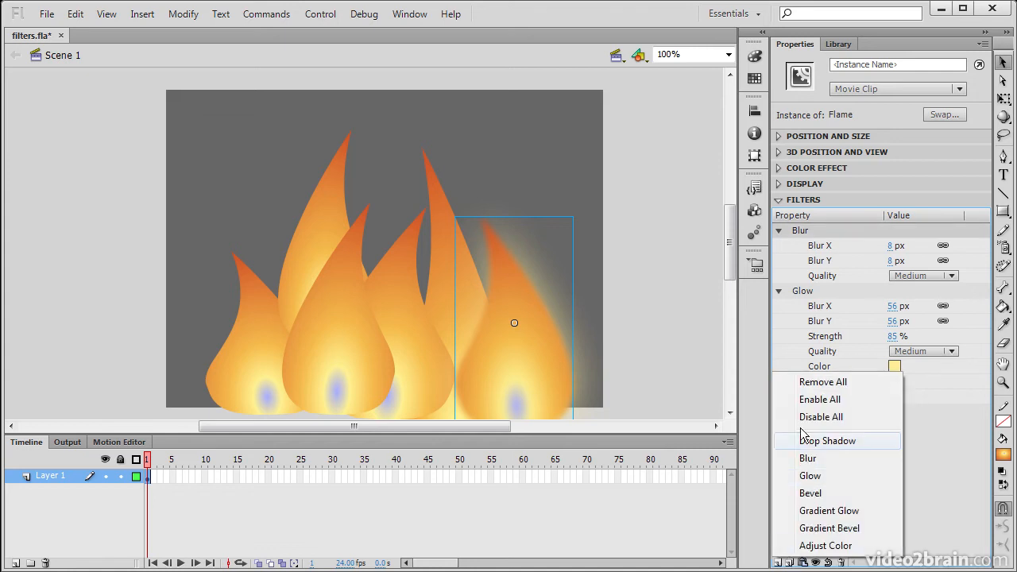
click(835, 439)
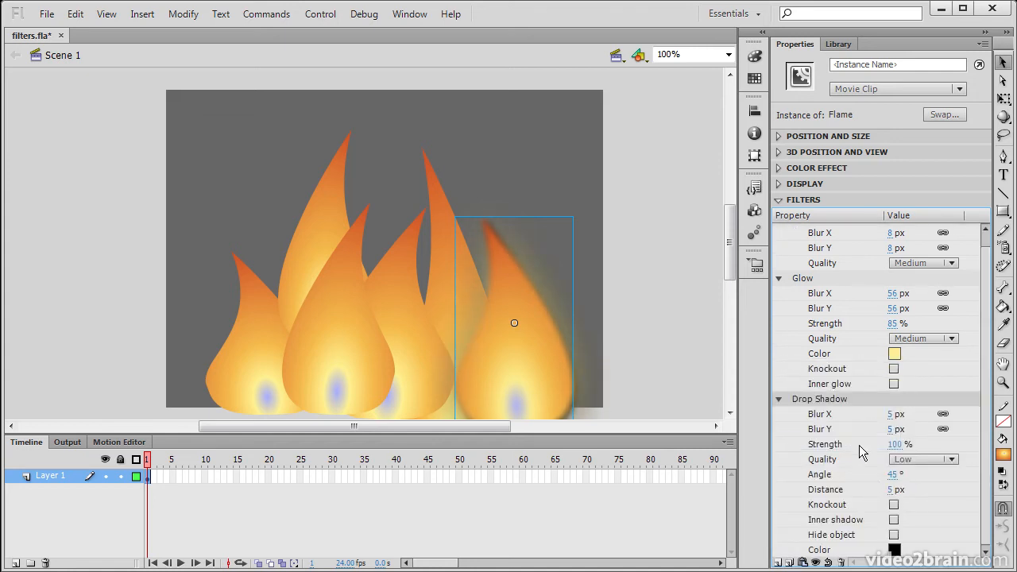
click(780, 277)
click(778, 230)
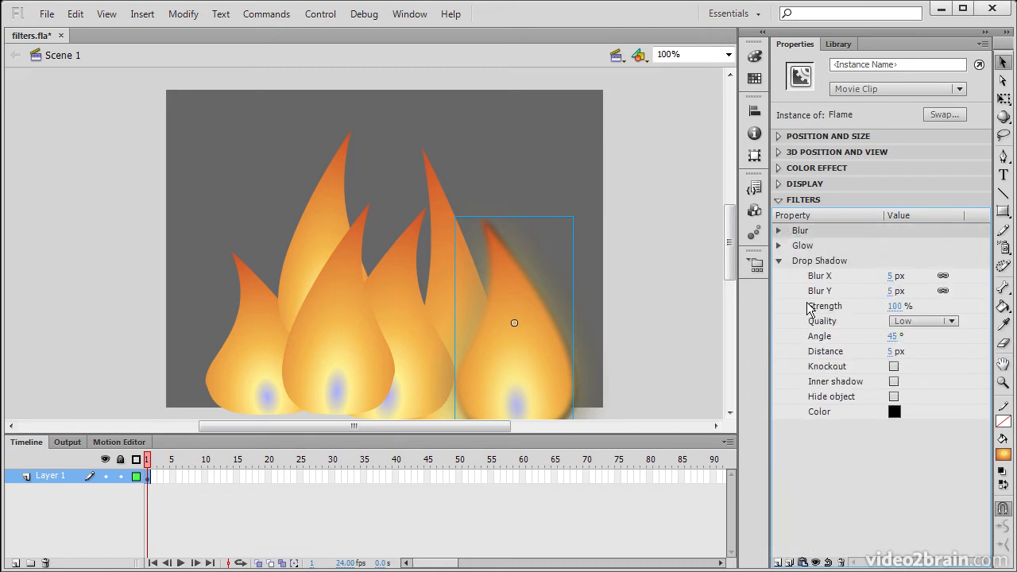
drag(896, 276, 904, 276)
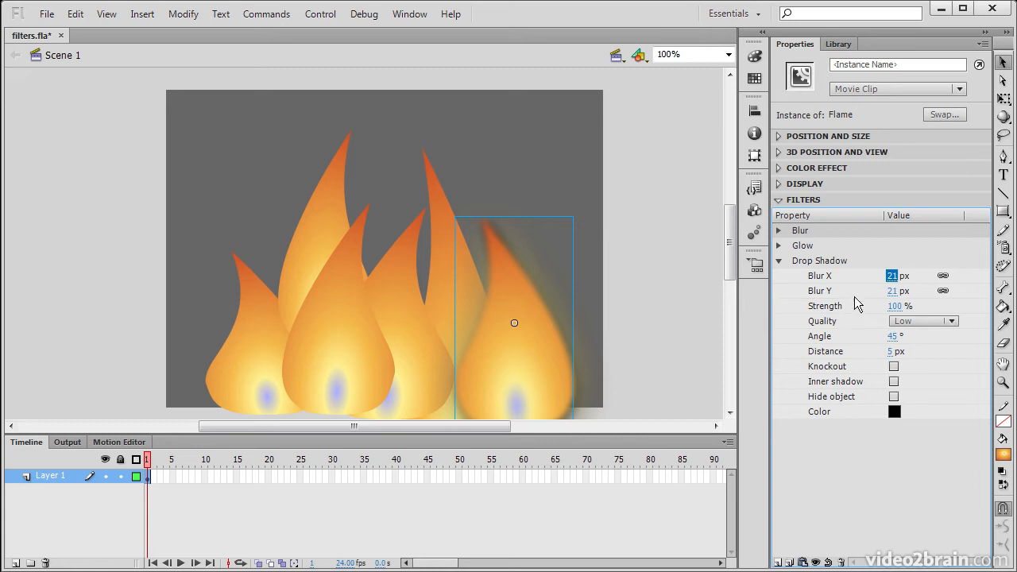
drag(896, 306, 911, 306)
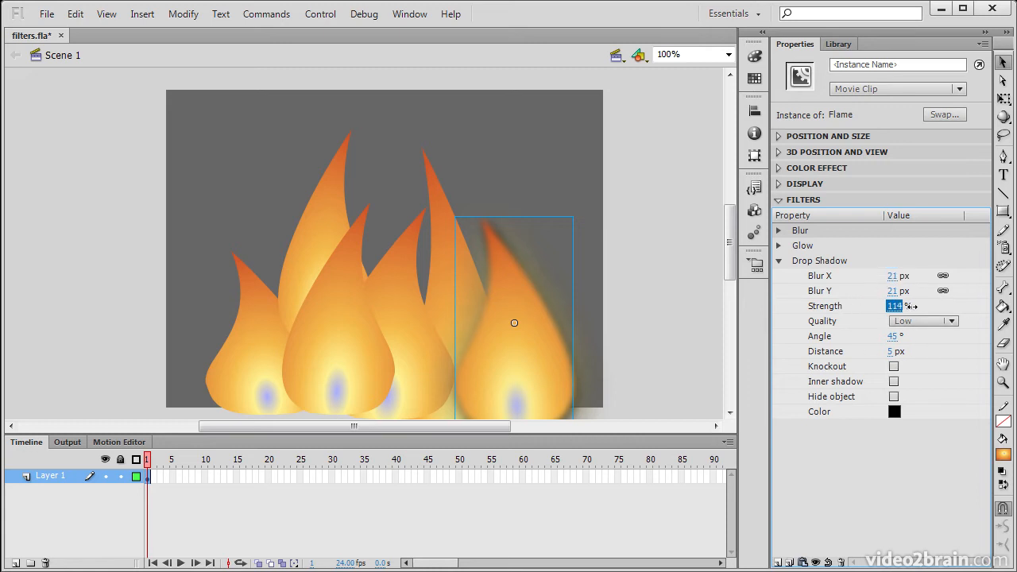
click(942, 321)
click(930, 354)
Step: Set the drop shadow's angle to 311° and its distance to 68 px
click(896, 336)
text(0)
key(Return)
drag(809, 322, 1012, 339)
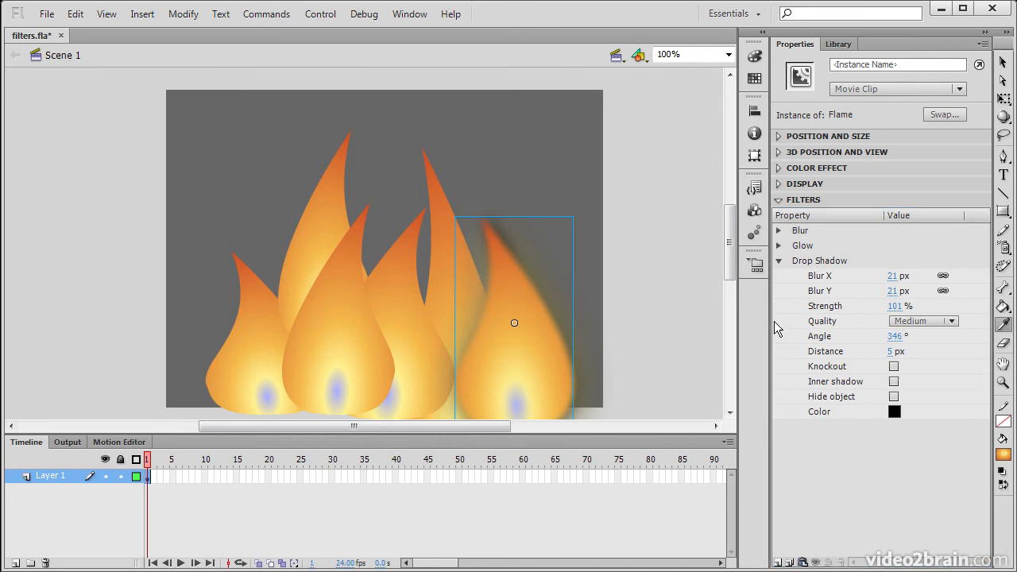
click(906, 336)
drag(931, 338, 965, 342)
drag(899, 357, 890, 339)
click(898, 336)
click(895, 276)
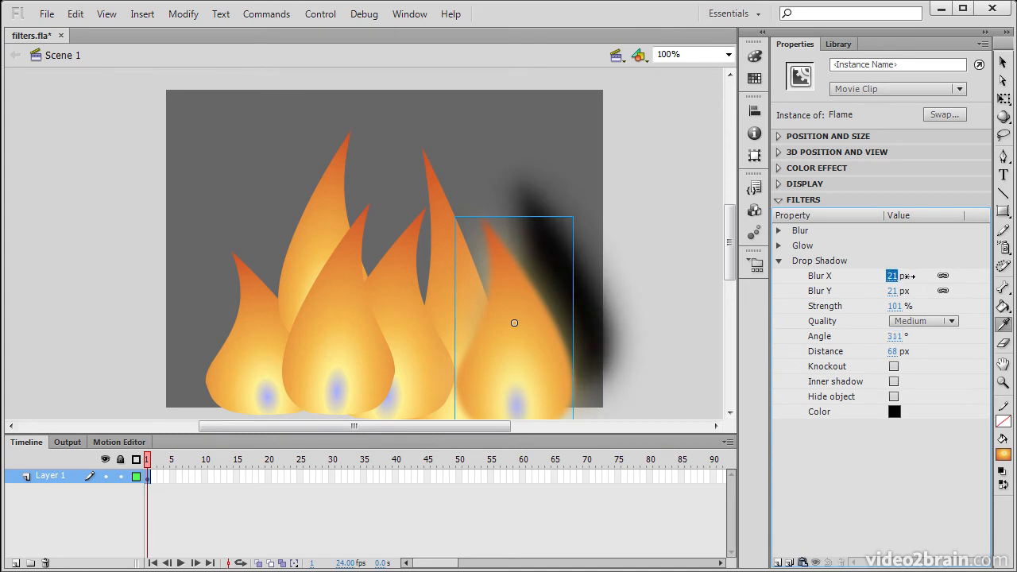
Step: Preview the shadow's Knockout, Inner shadow and Hide object options, leaving all three off
click(895, 367)
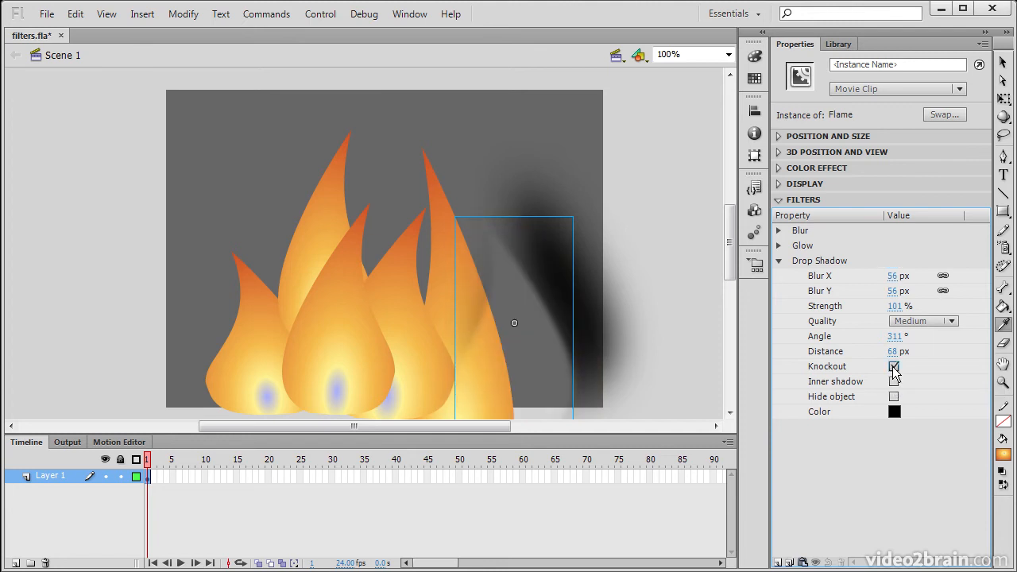
click(894, 368)
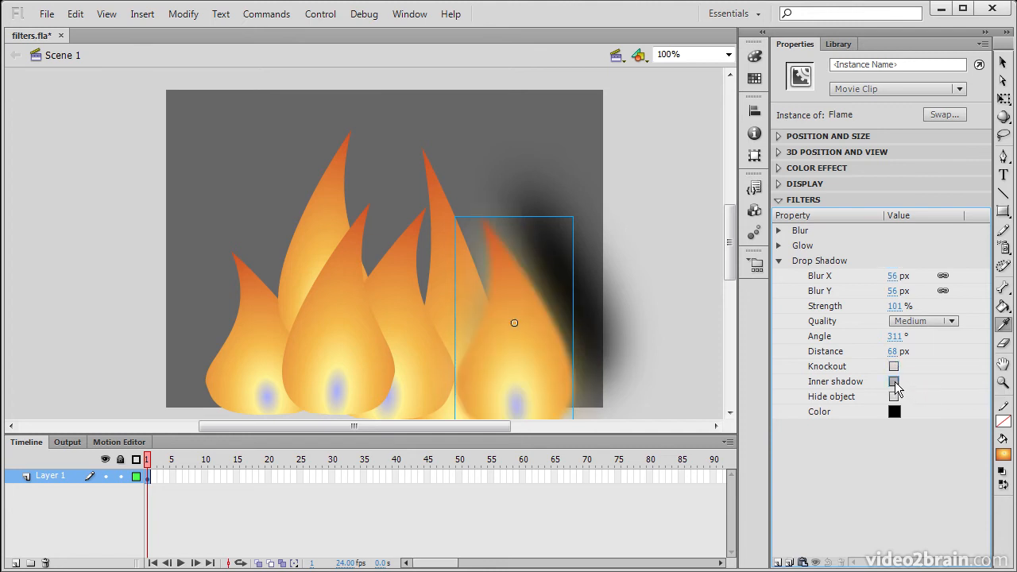
click(895, 382)
click(894, 383)
click(895, 396)
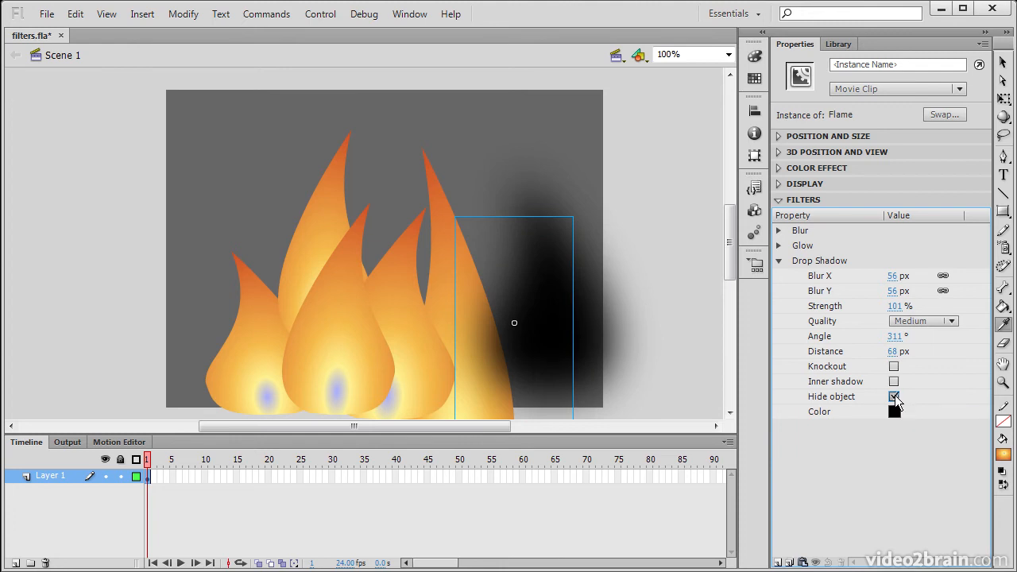
click(895, 397)
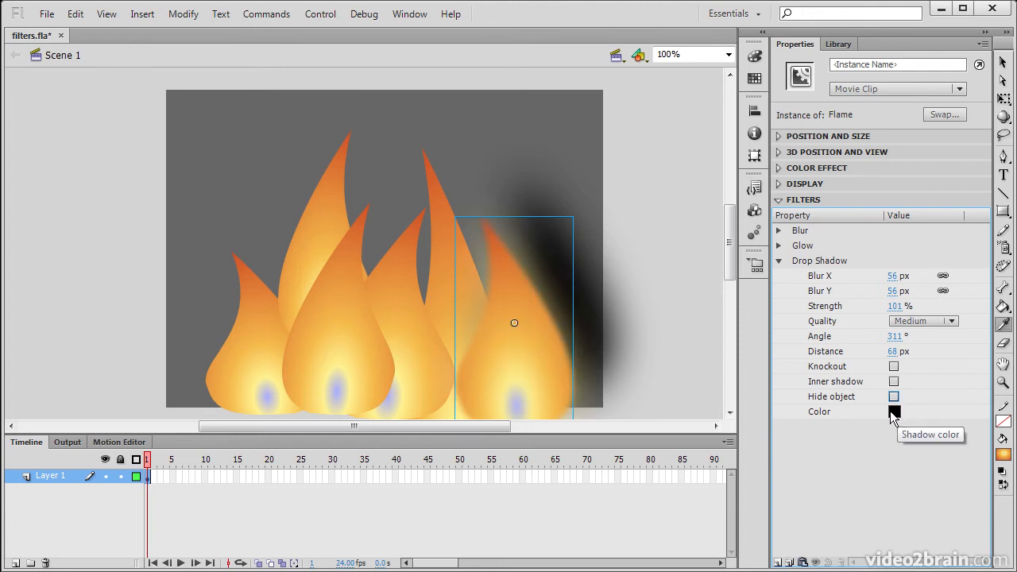
Step: Make the drop shadow dark grey and re-expand the Glow and Blur filter settings
click(894, 413)
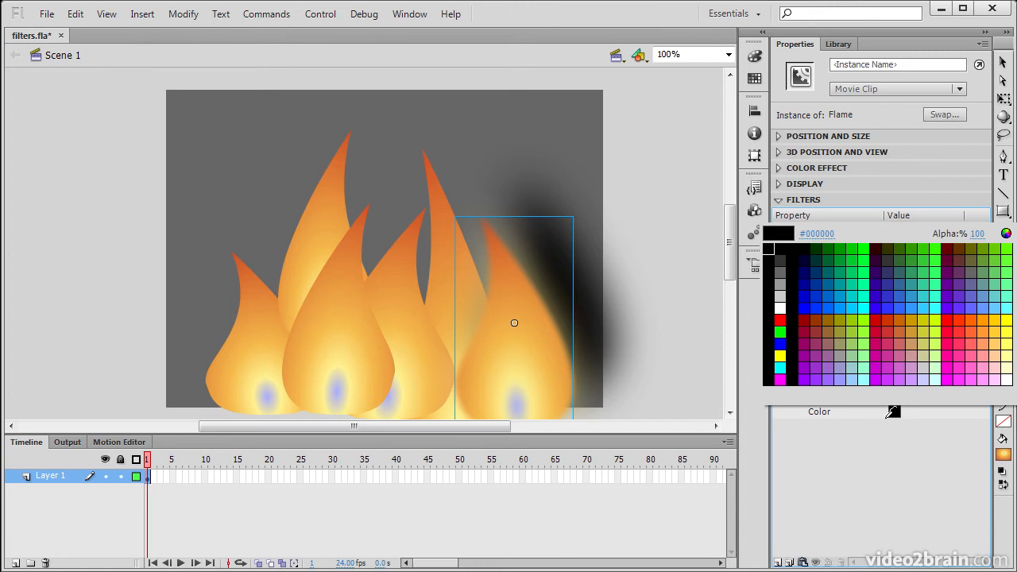
click(783, 260)
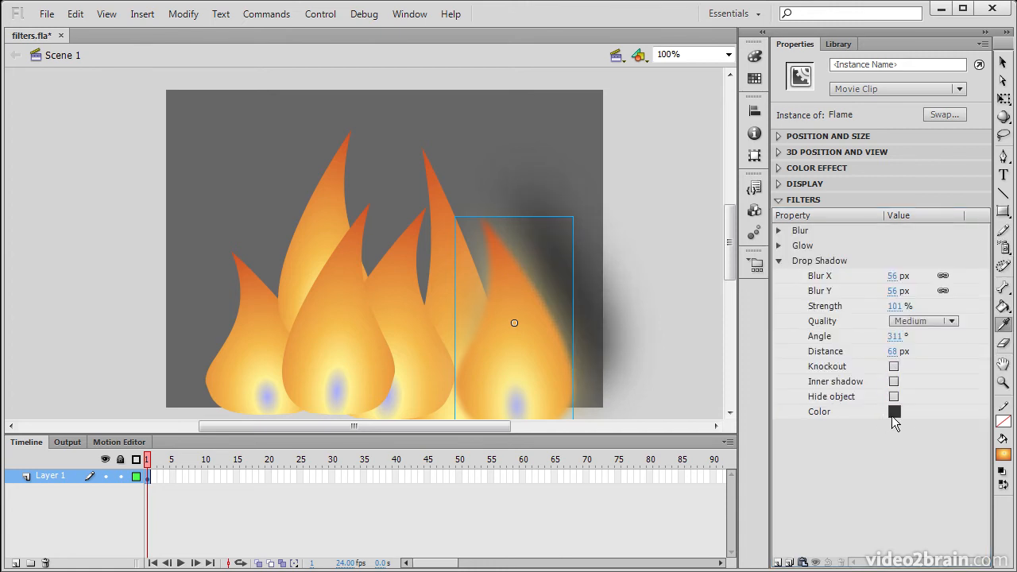
click(878, 439)
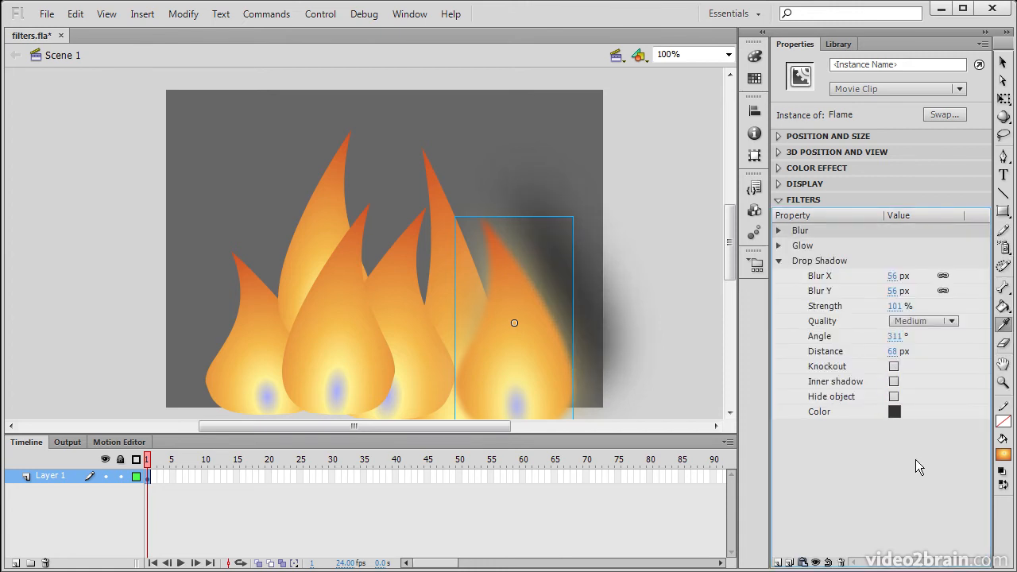
click(780, 249)
click(780, 232)
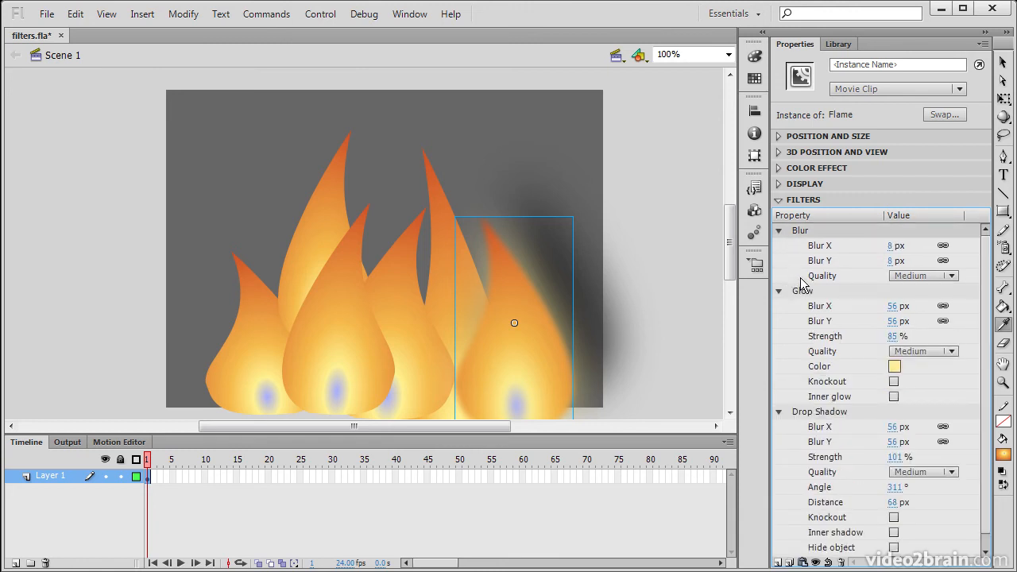
Step: Save the document and select the rightmost flame on the stage
key(ctrl+s)
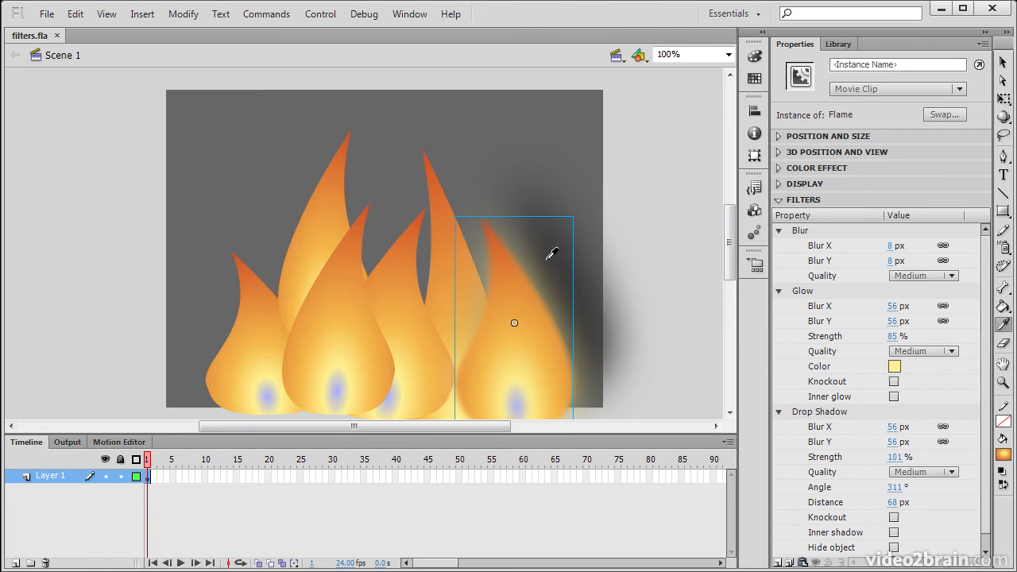
click(1003, 62)
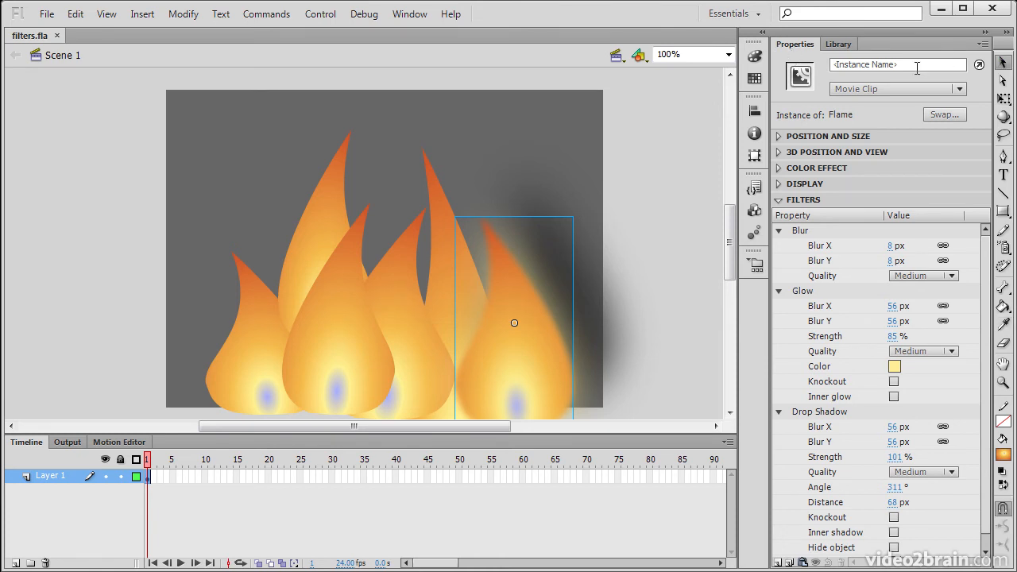
click(382, 291)
click(401, 317)
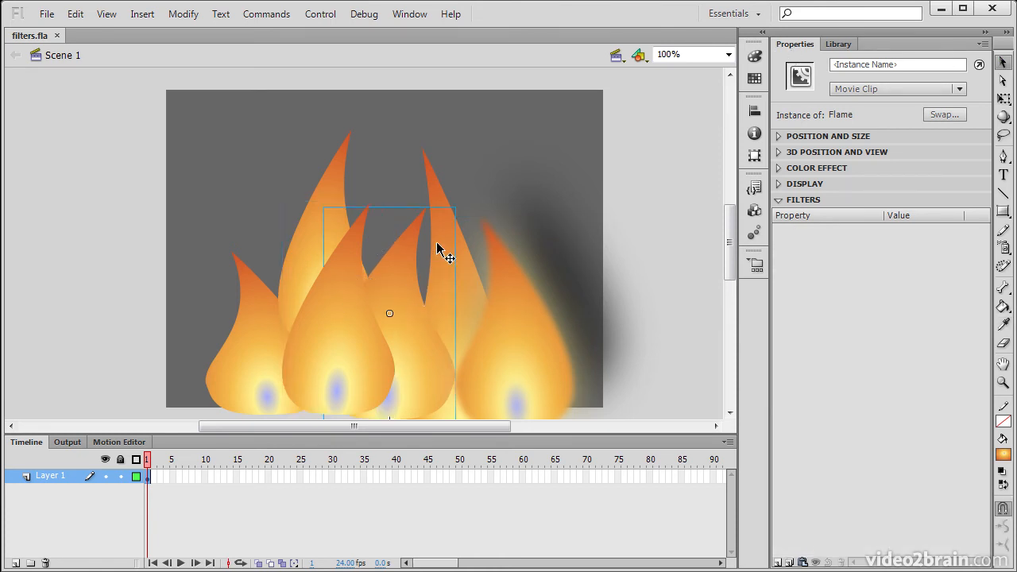
click(612, 216)
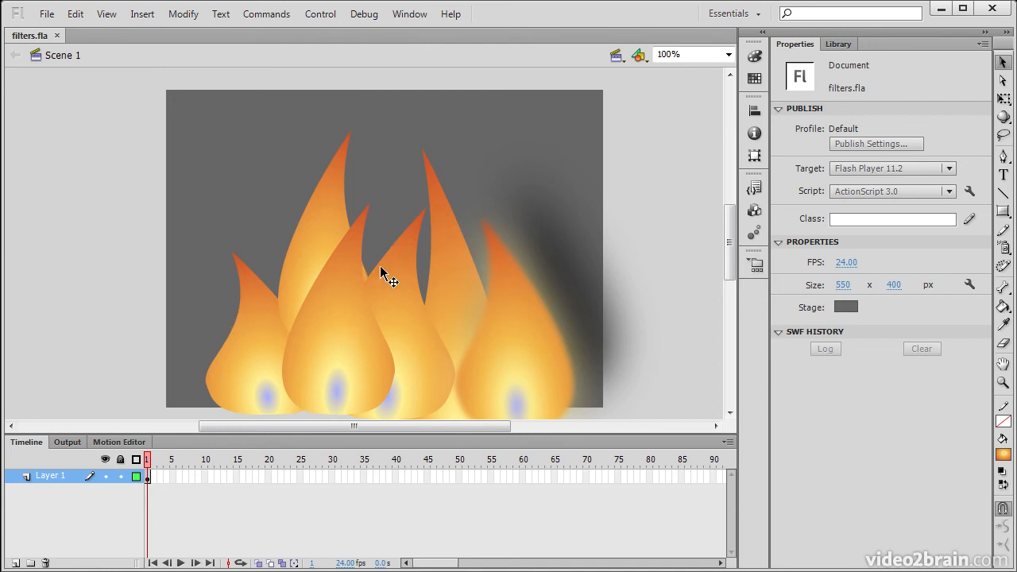
click(528, 341)
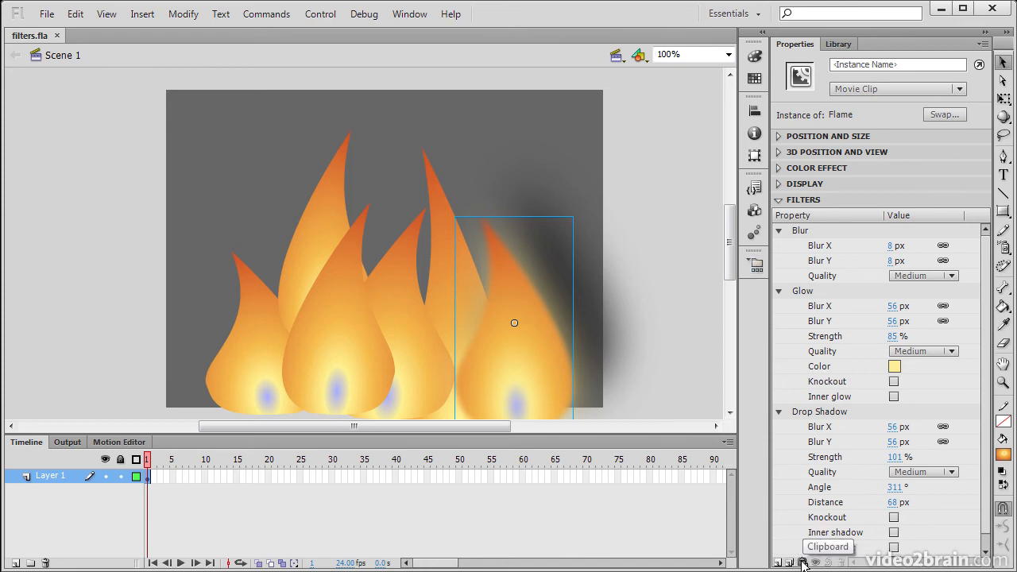
Step: Copy all the rightmost flame's filters and paste them onto the other five flames
click(803, 563)
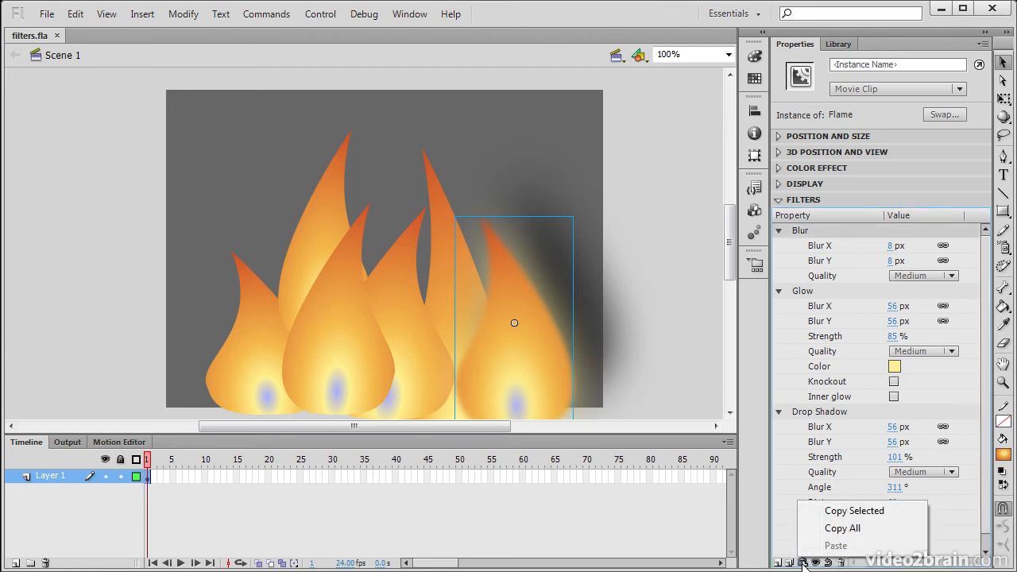
click(859, 529)
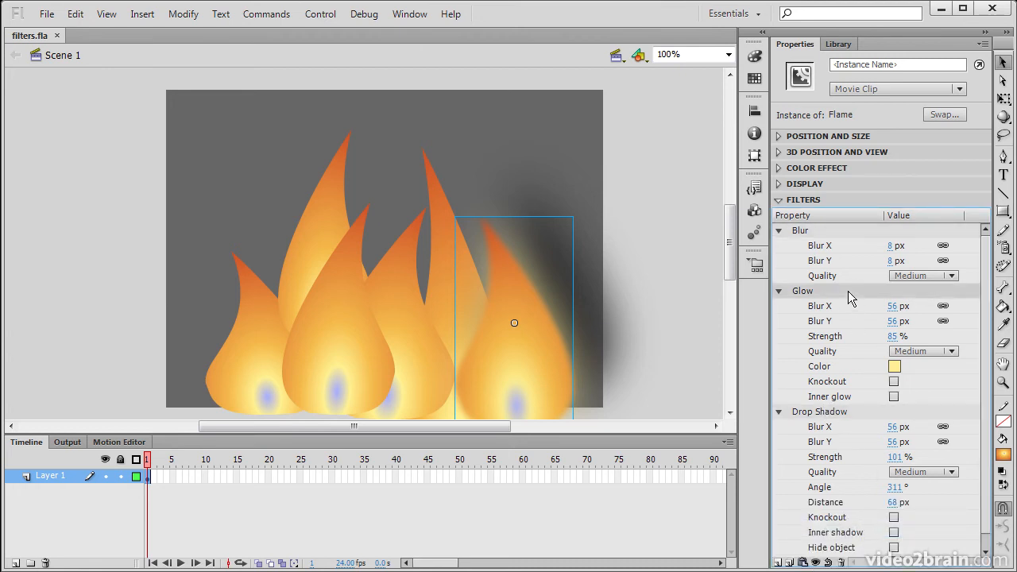
drag(80, 100, 666, 457)
shift+click(513, 350)
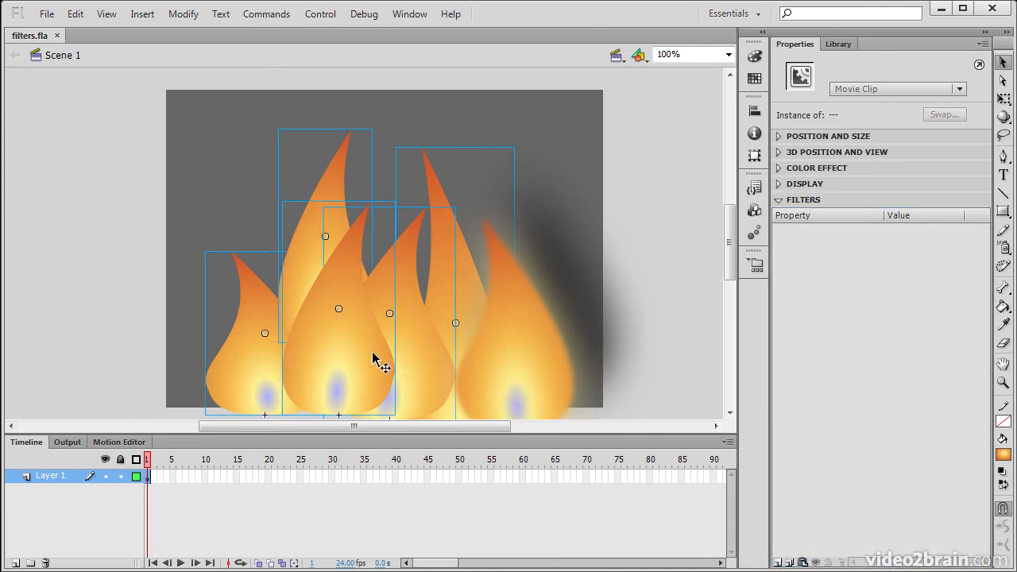
click(802, 562)
click(833, 546)
click(659, 333)
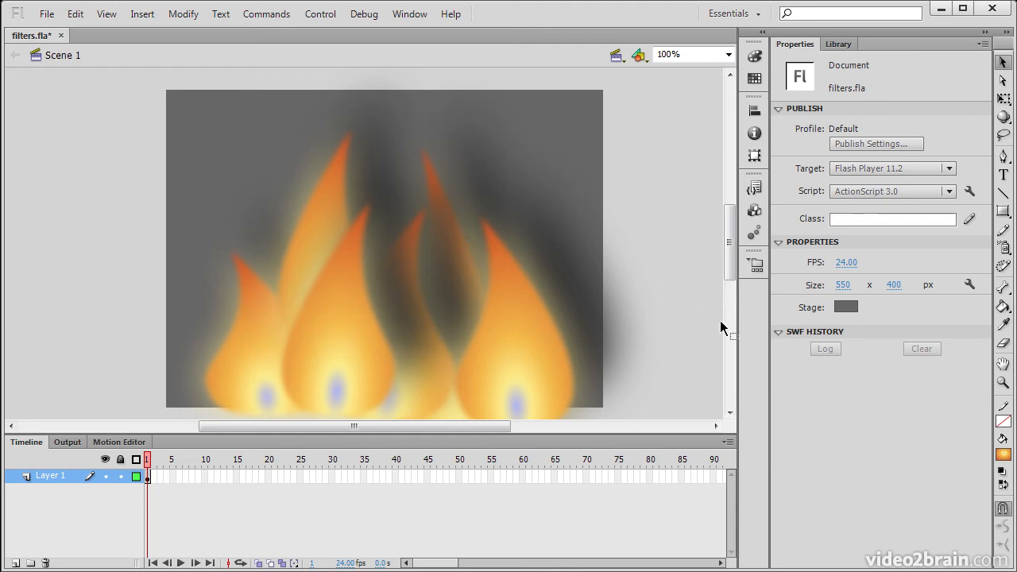
click(317, 348)
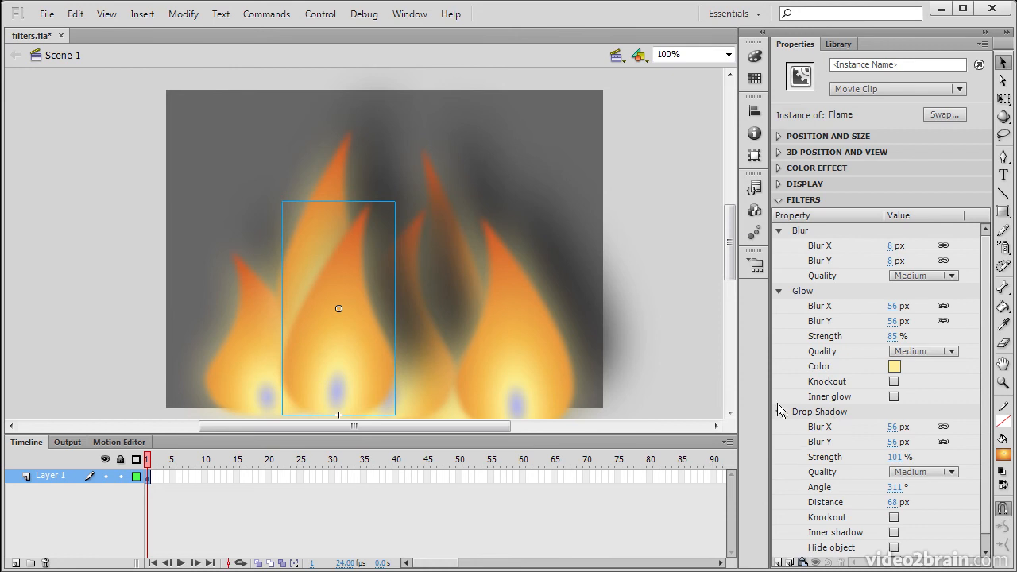
scroll(983, 417, down, 1)
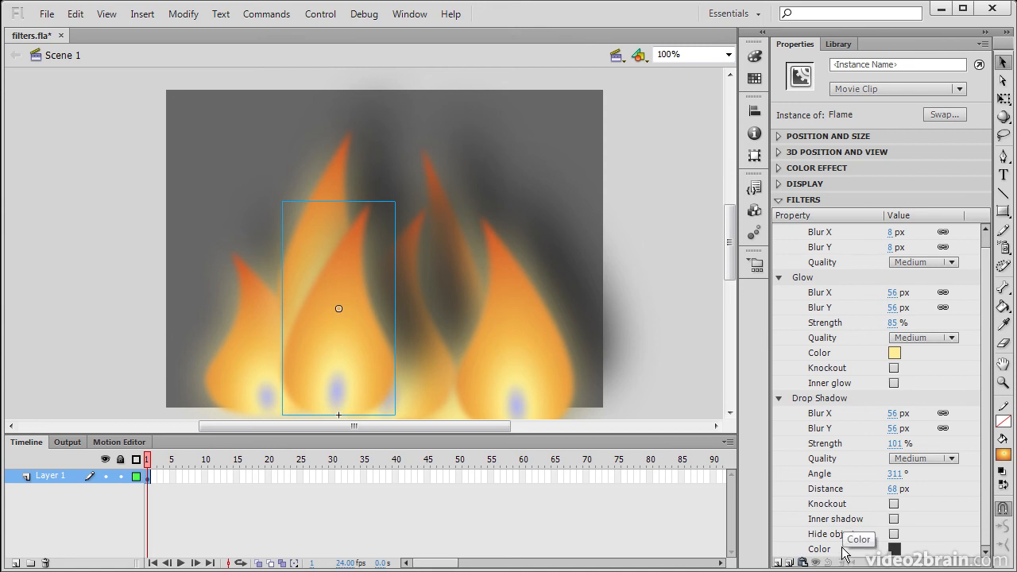
click(804, 562)
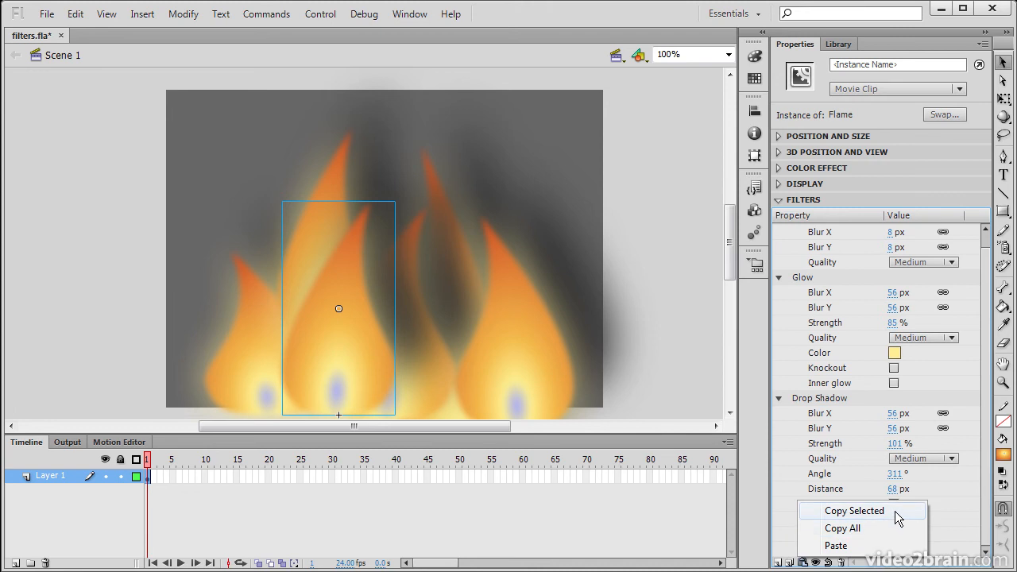
click(882, 566)
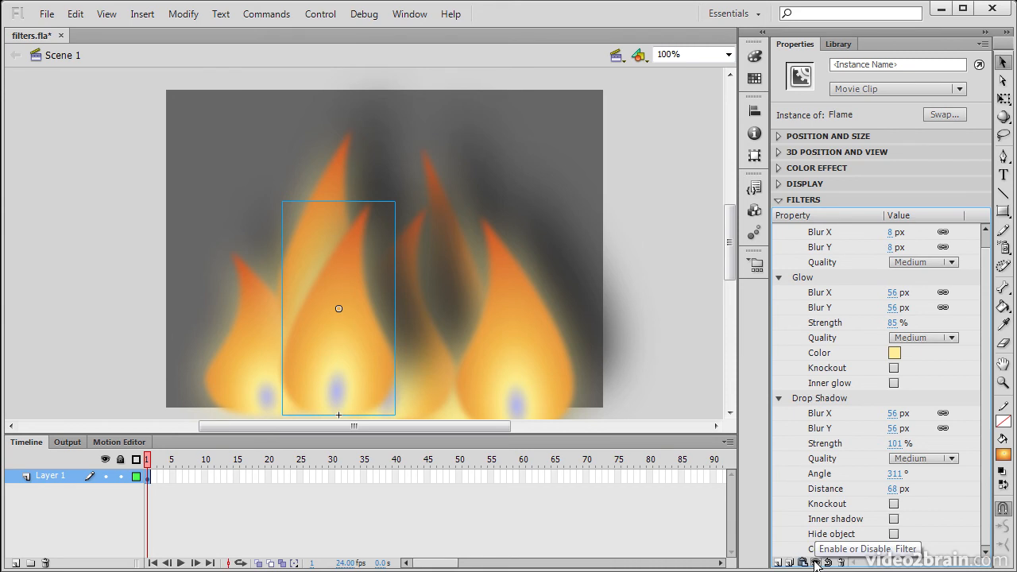
click(830, 398)
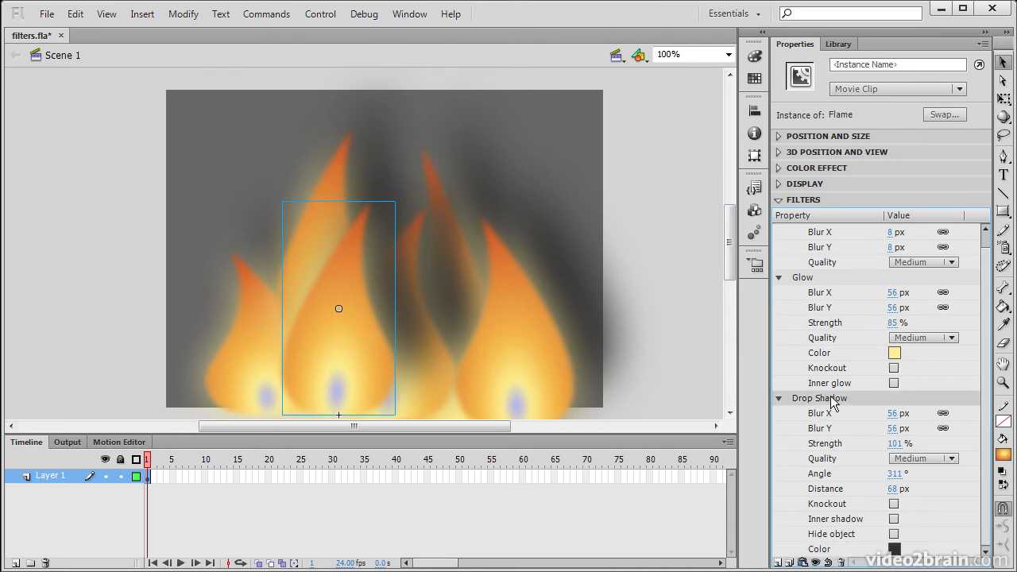
click(816, 561)
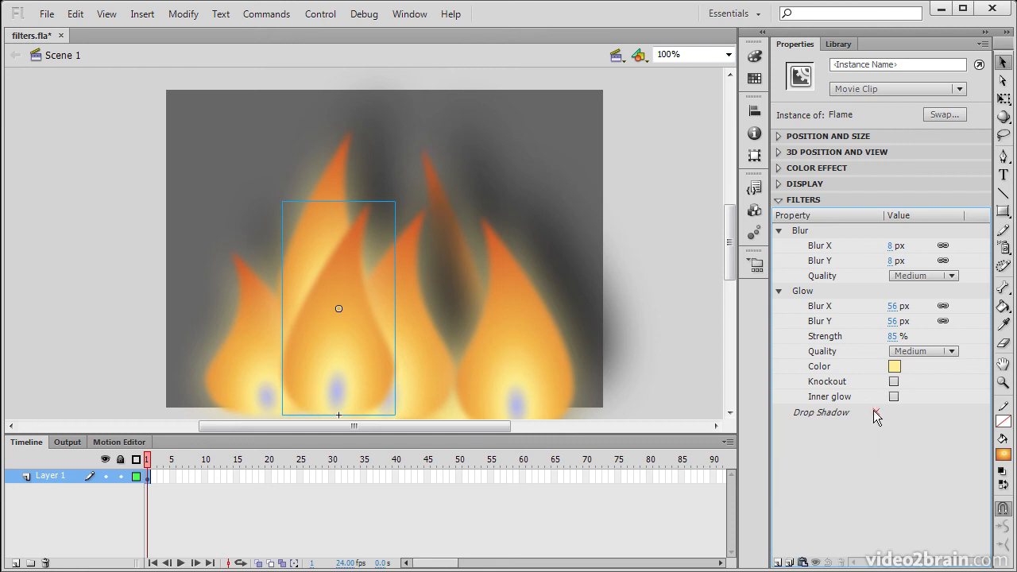
click(826, 413)
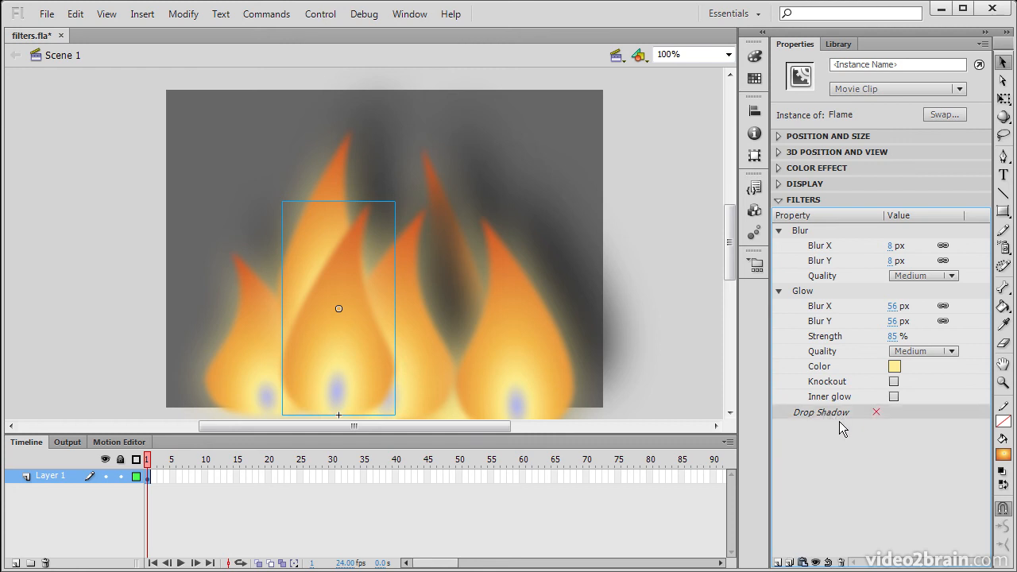
click(817, 562)
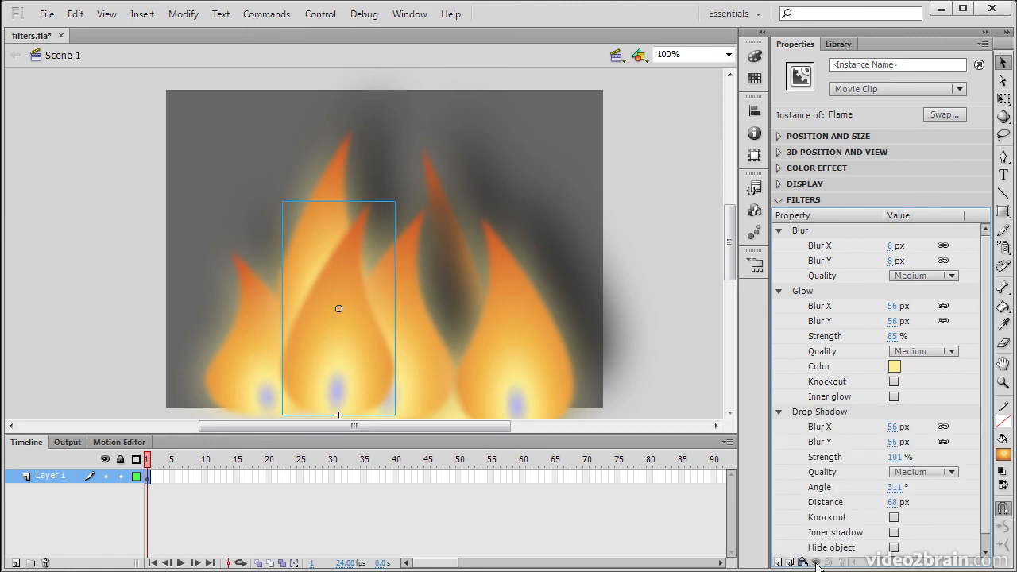
Step: Save the Blur, Glow and Drop Shadow filters as a preset named 'Flame Effect'
click(821, 411)
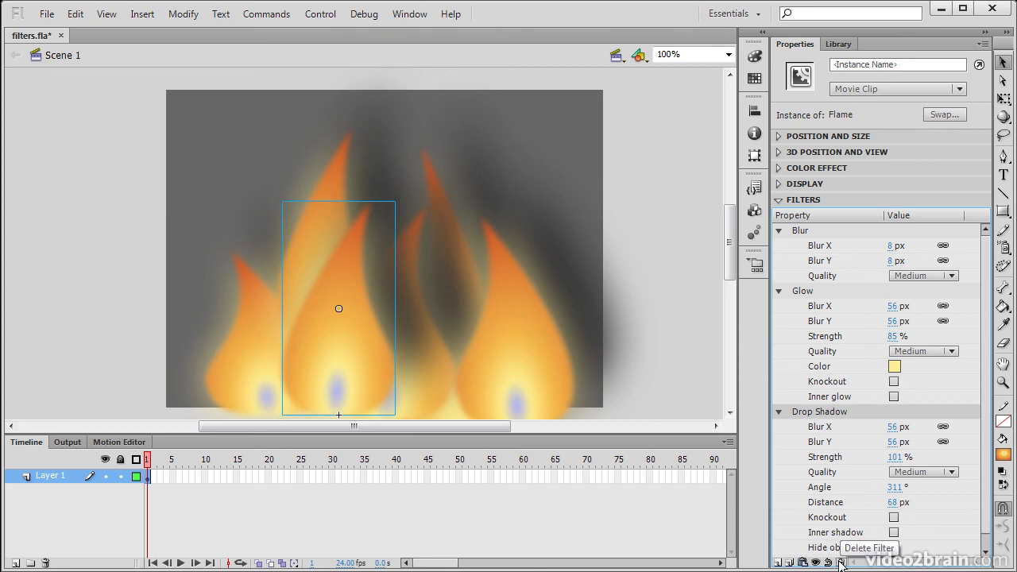
click(791, 562)
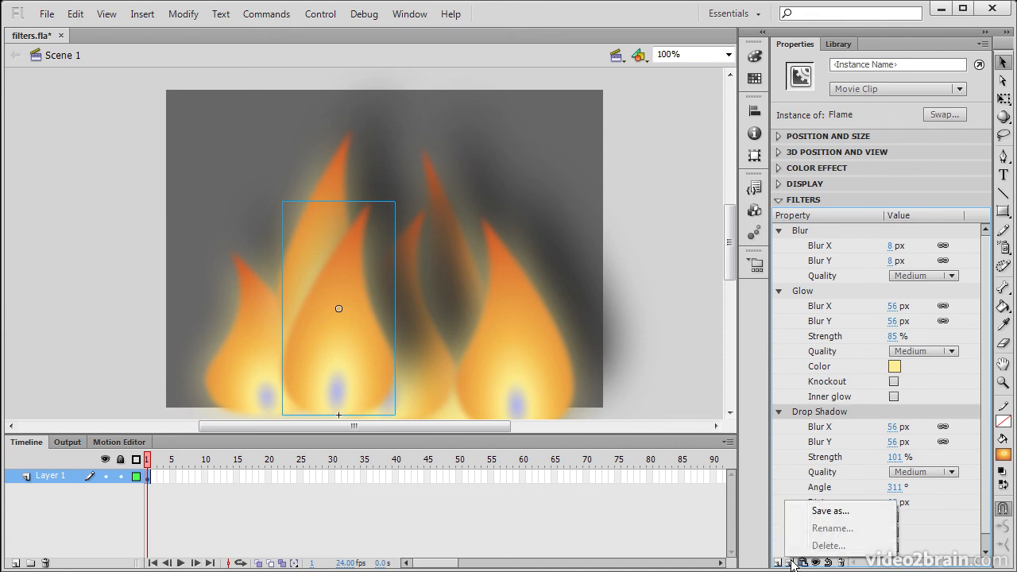
click(835, 511)
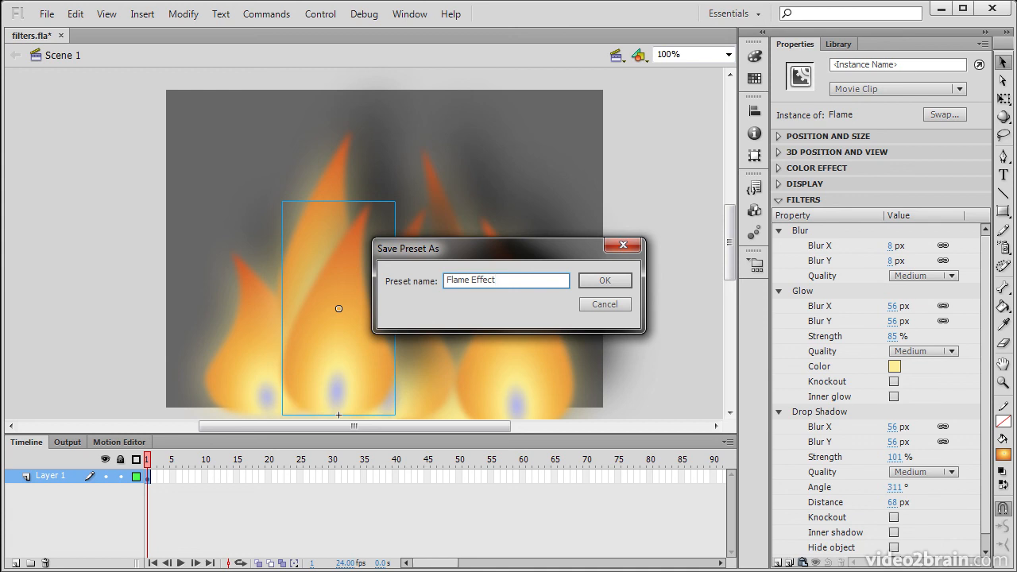
click(604, 281)
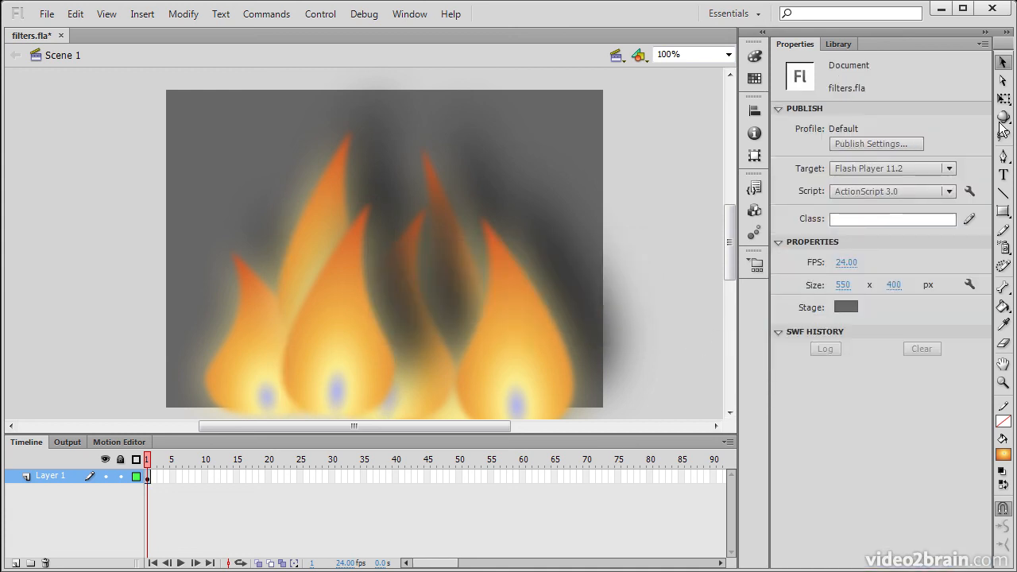
click(841, 44)
Step: Drop a new Flame instance, apply the Flame Effect preset, and move it to the stage's left edge
drag(881, 144, 682, 294)
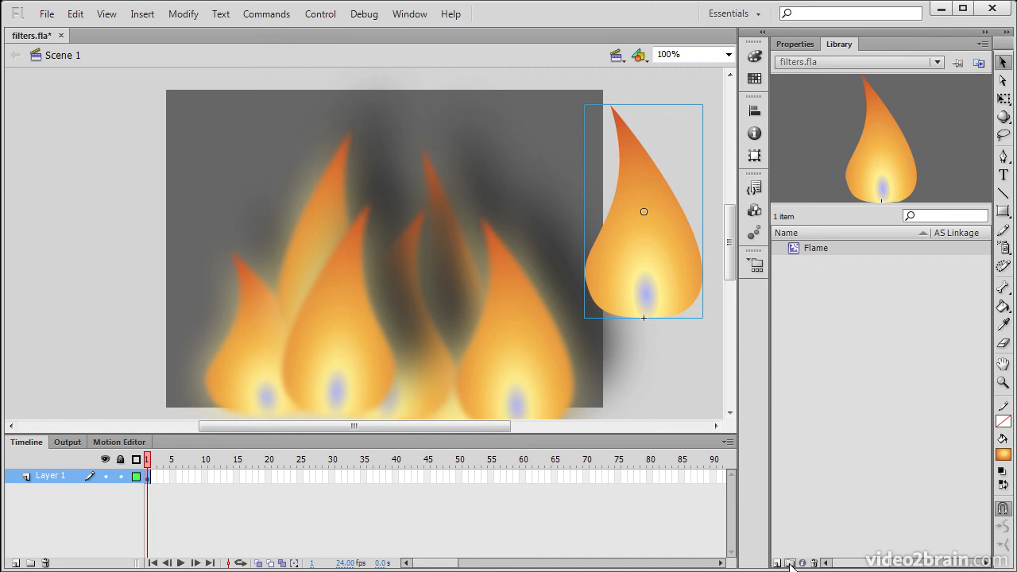
key(ctrl+F3)
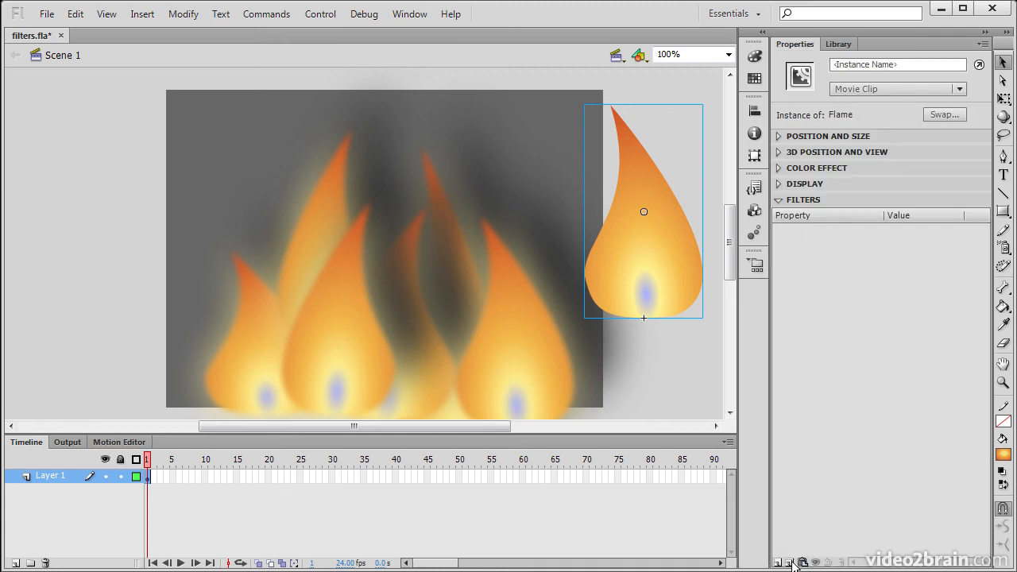
click(791, 563)
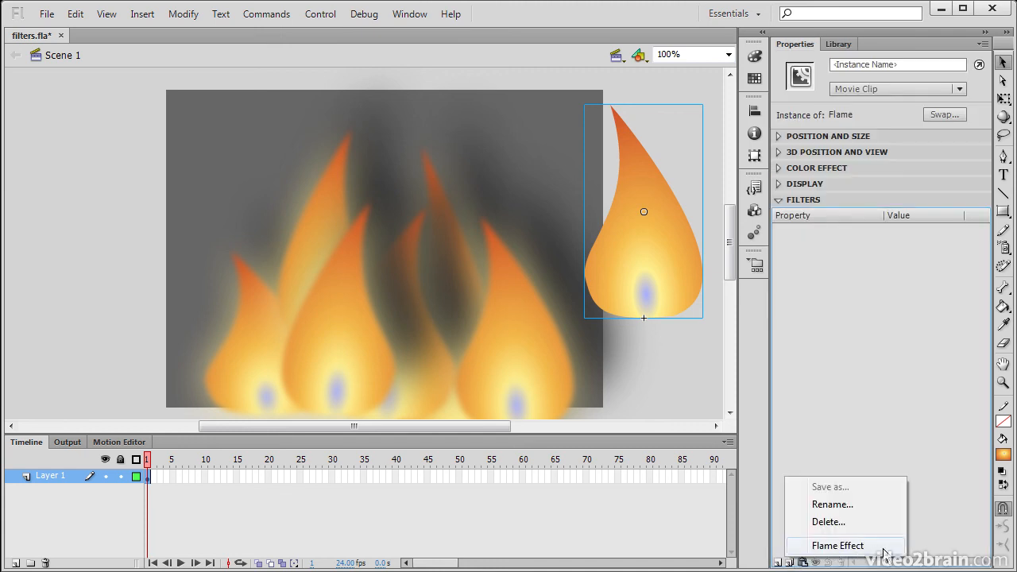
click(838, 546)
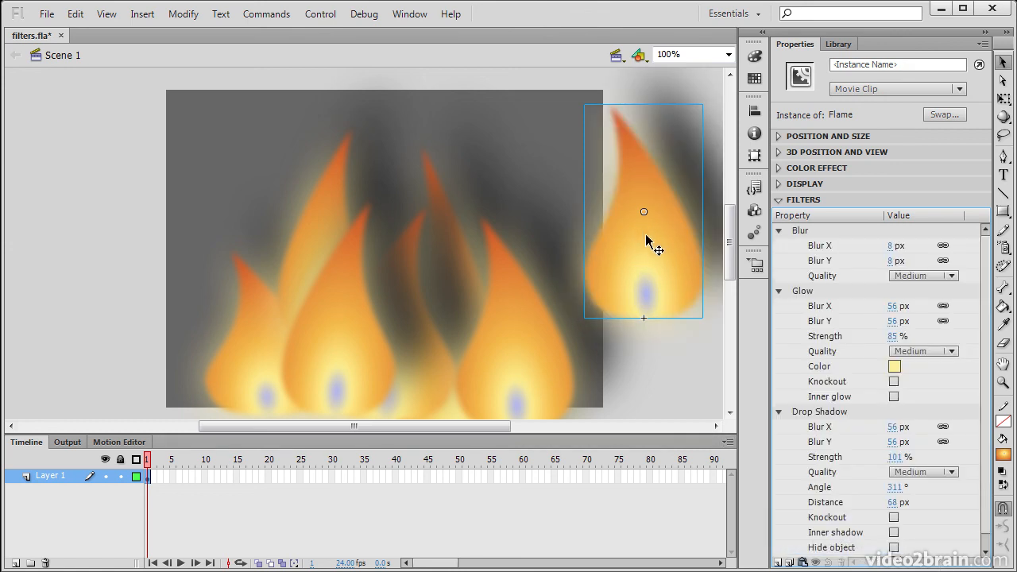
drag(645, 233, 604, 341)
drag(613, 411, 196, 363)
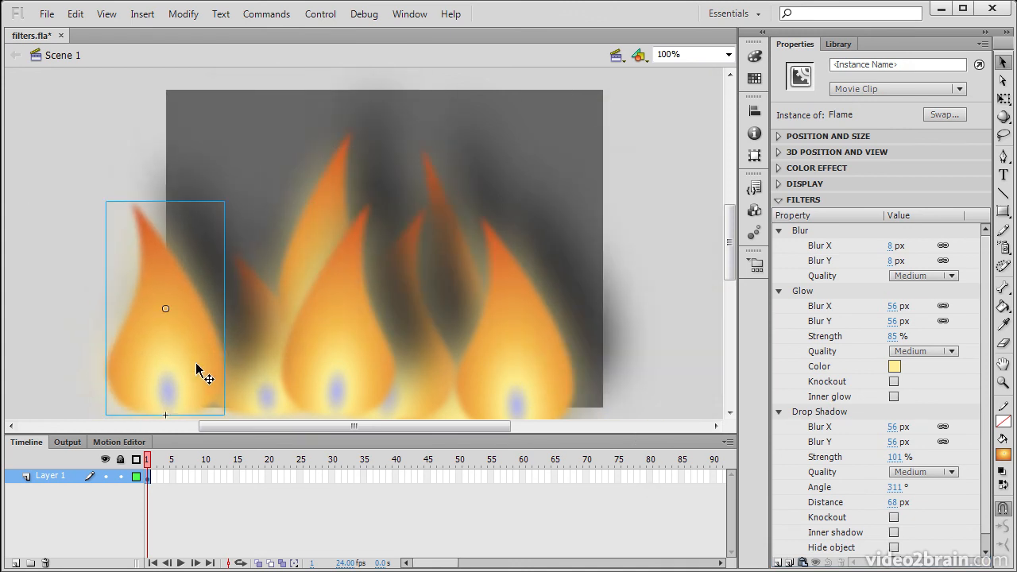
click(676, 379)
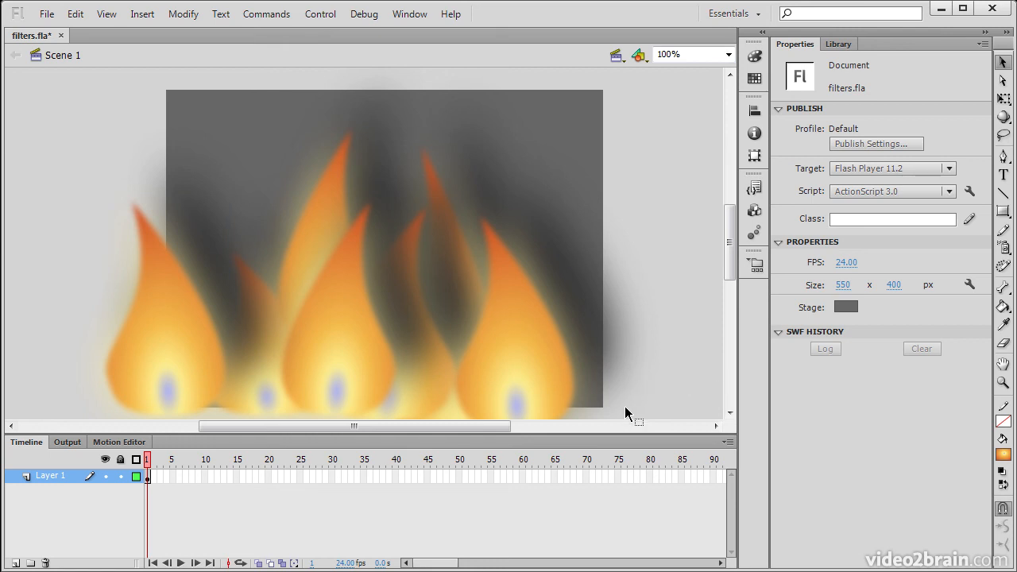